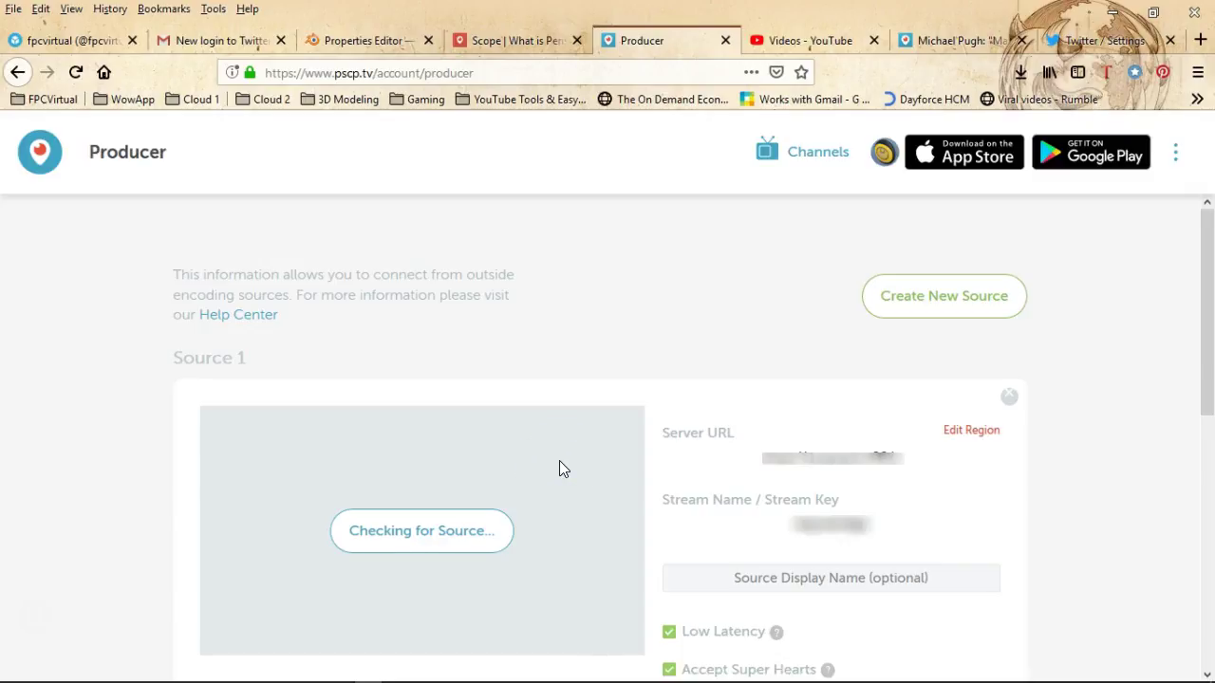
Step: Copy the pscp.tv domain from the address of the Producer page
left_click(680, 377)
left_click(334, 74)
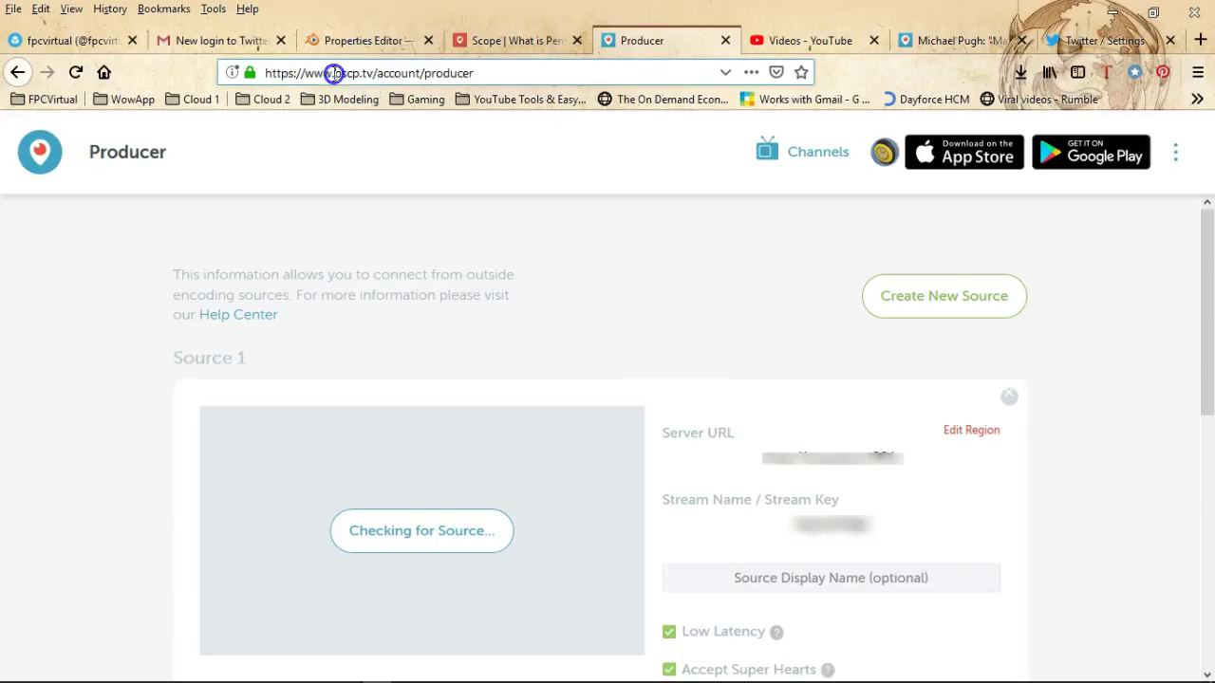
right_click(371, 74)
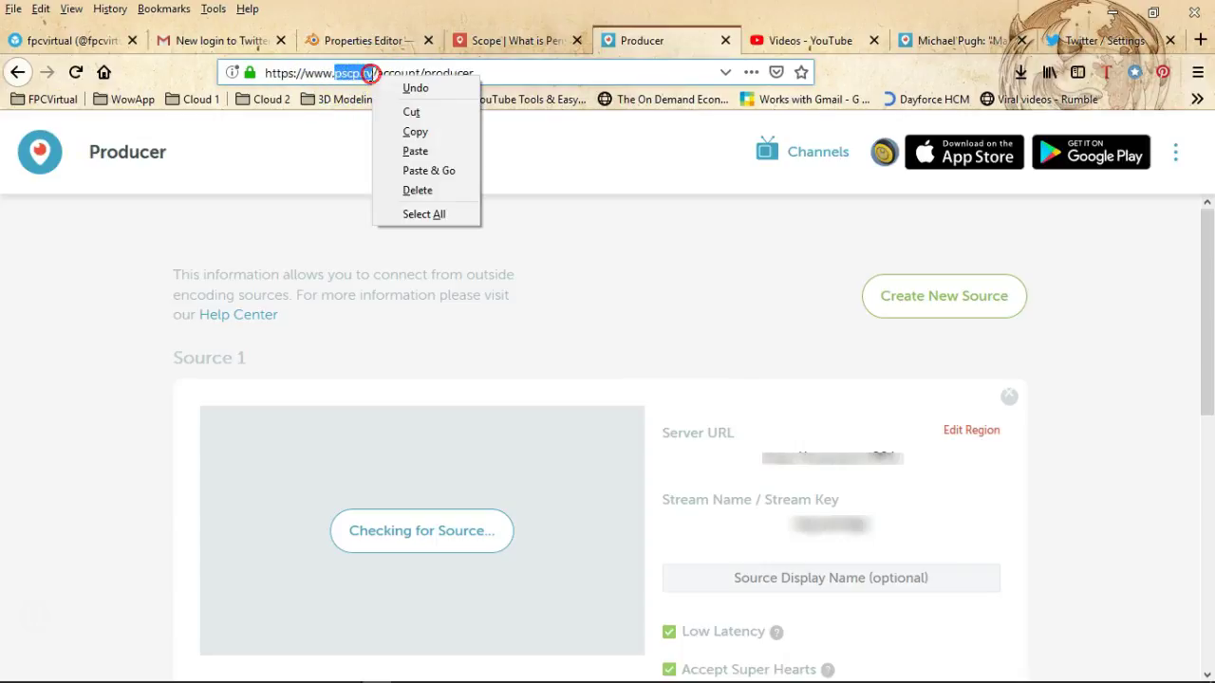
left_click(432, 124)
Step: Load the Google home page in place of the Twitter account settings
left_click(1101, 39)
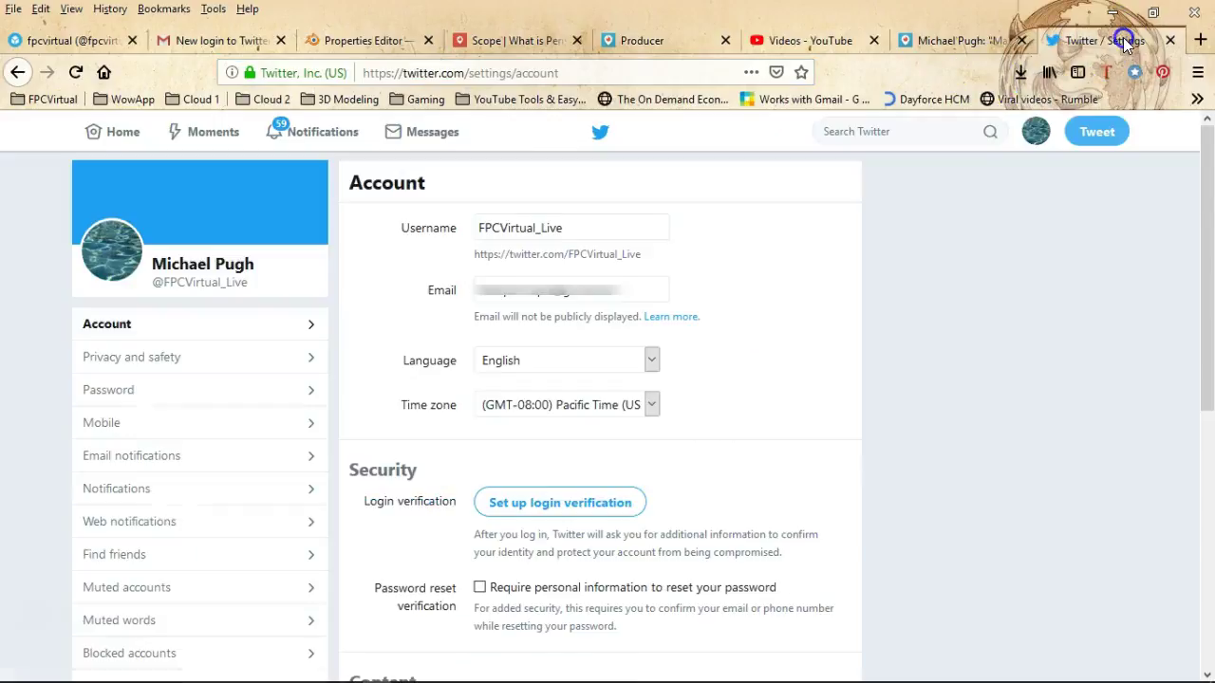
left_click(589, 67)
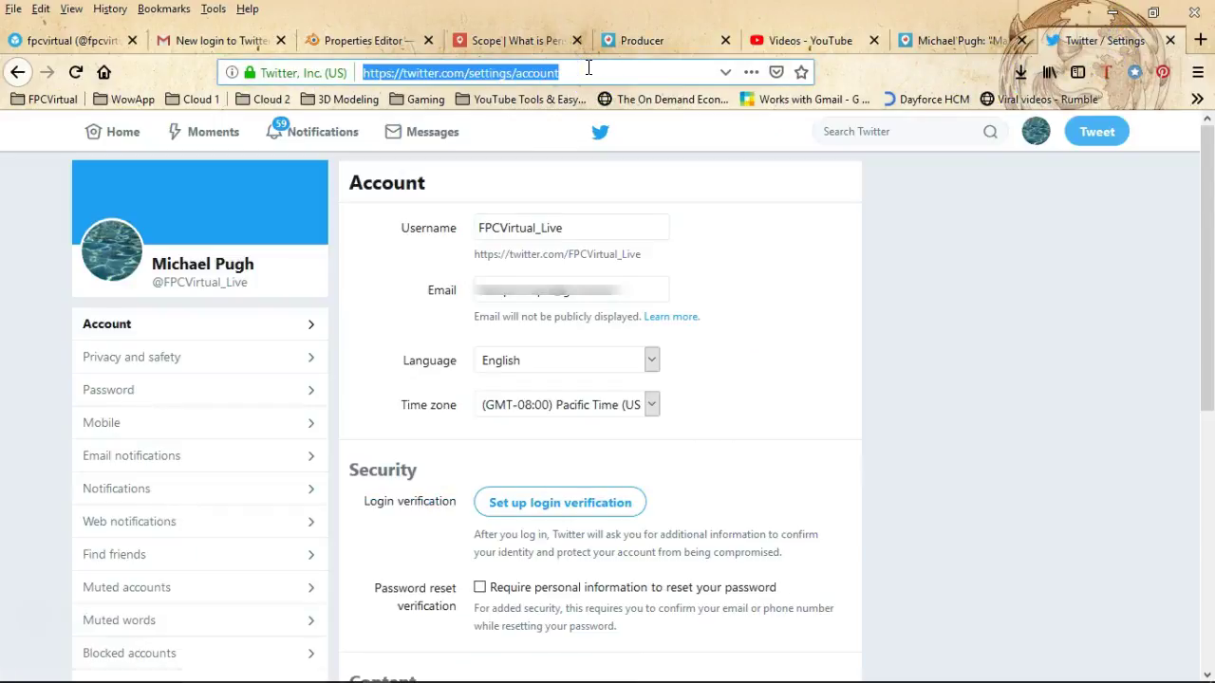
type("goo")
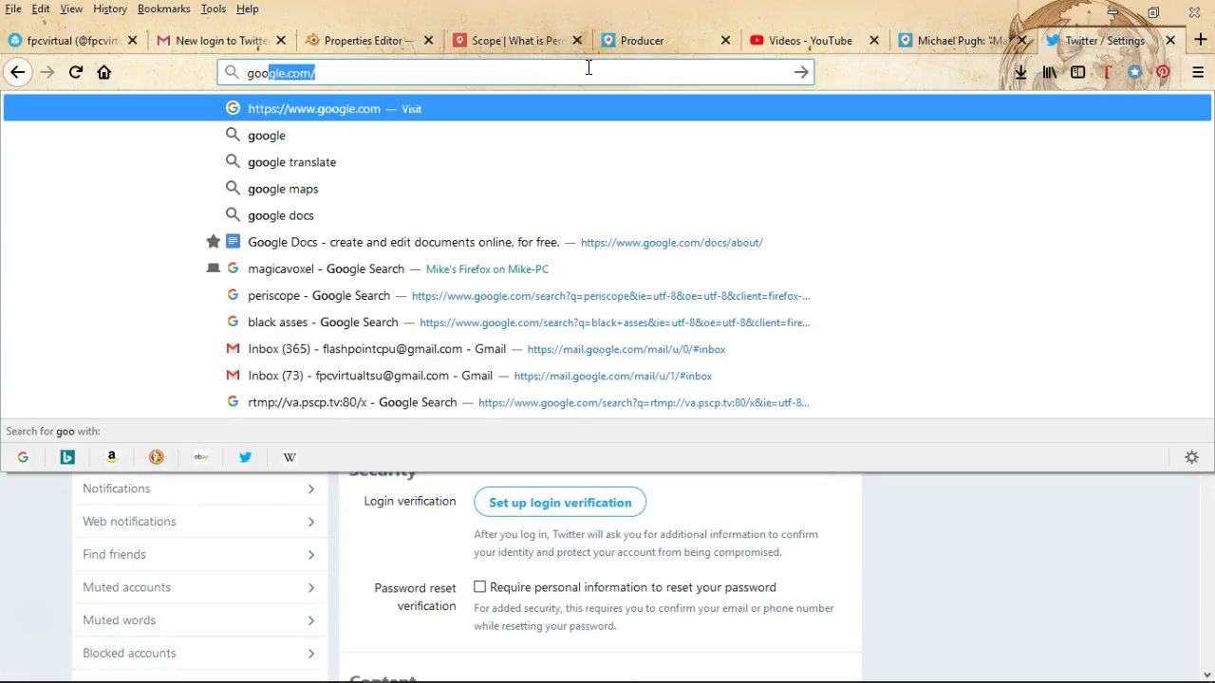
key("Return")
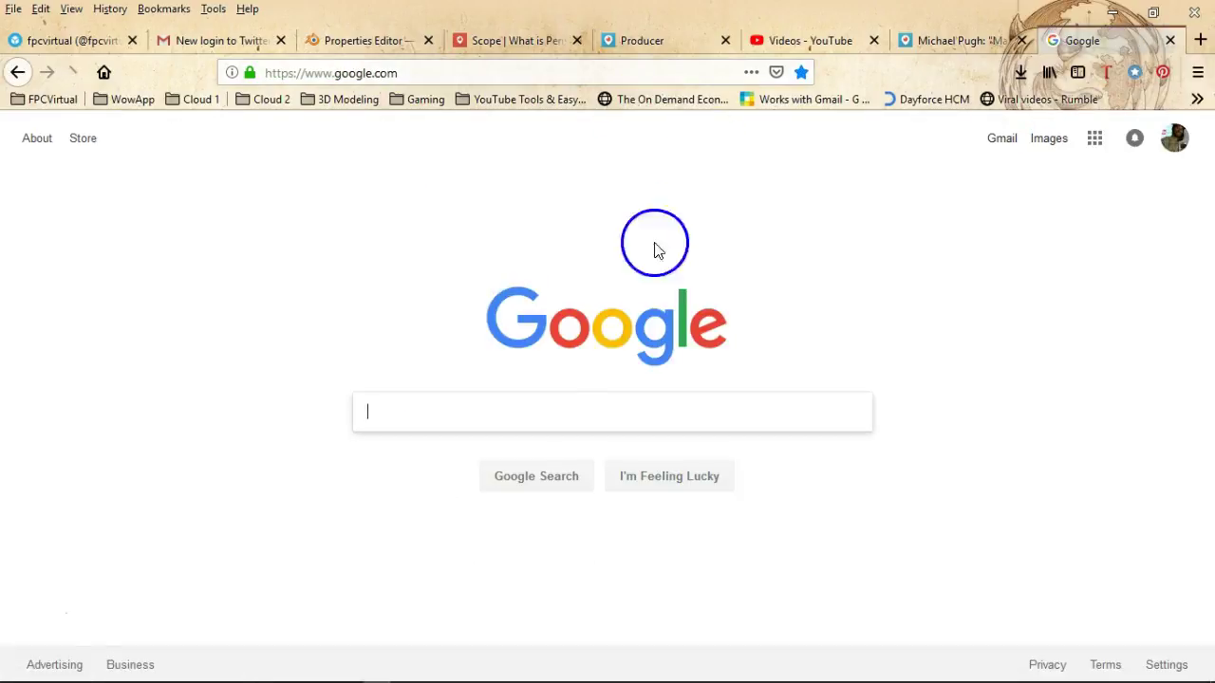
left_click(480, 408)
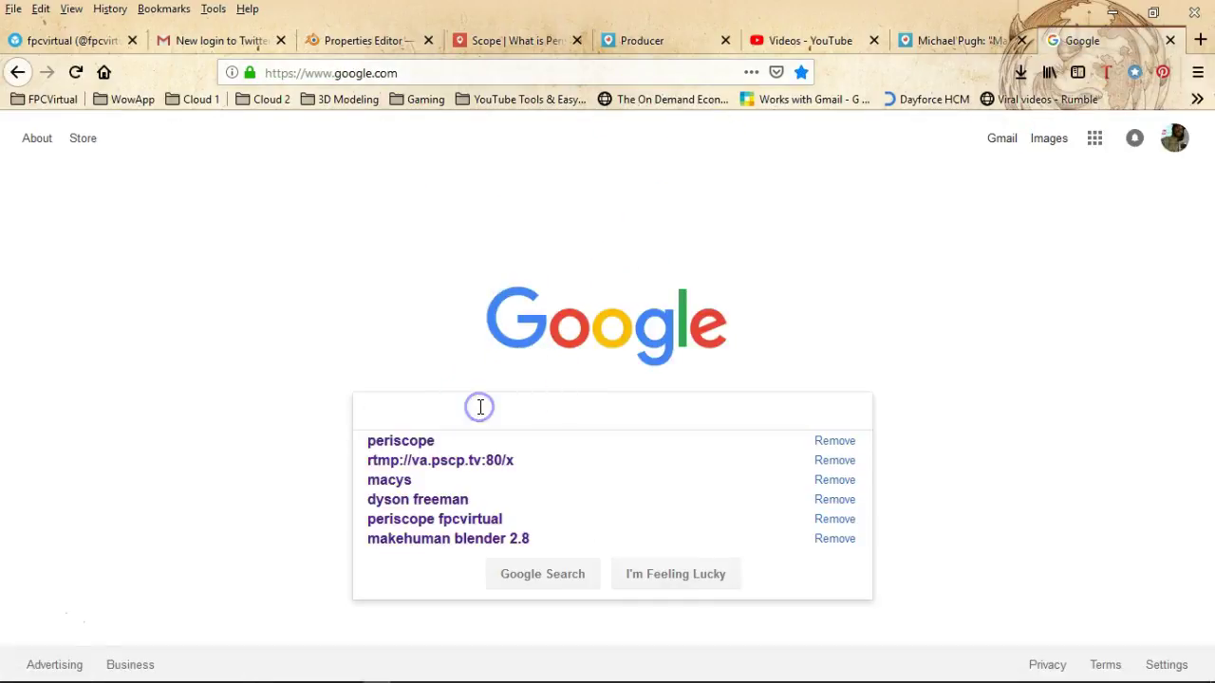
left_click(425, 442)
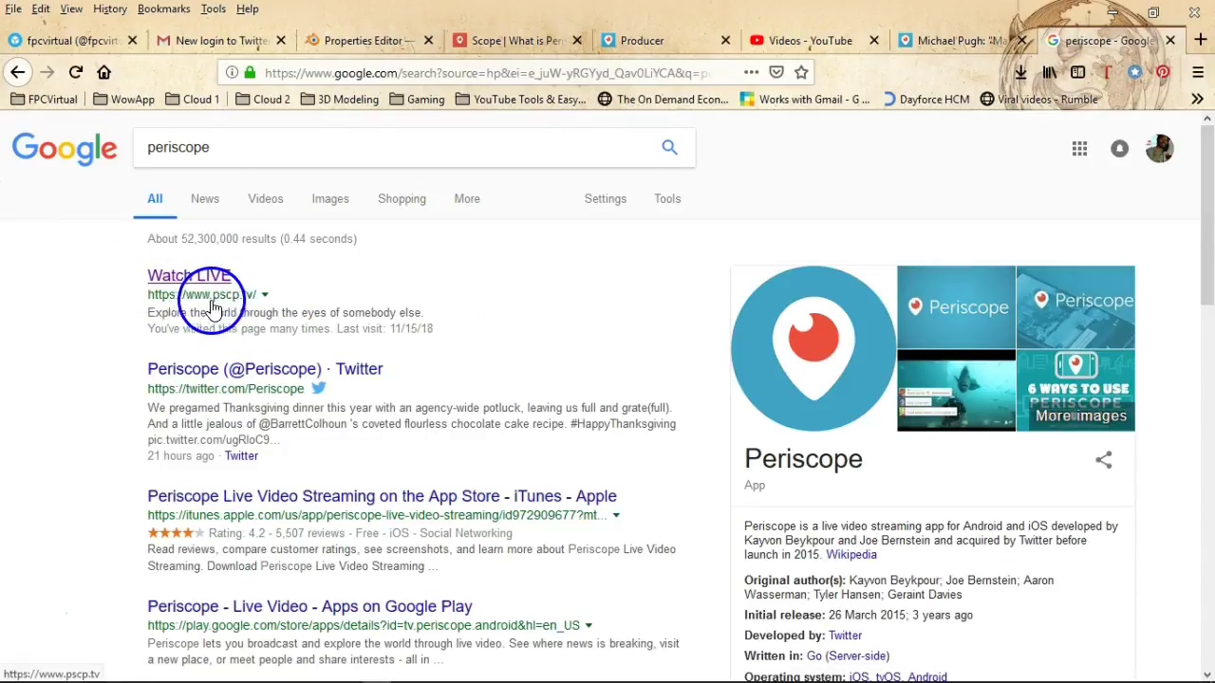
left_click(215, 280)
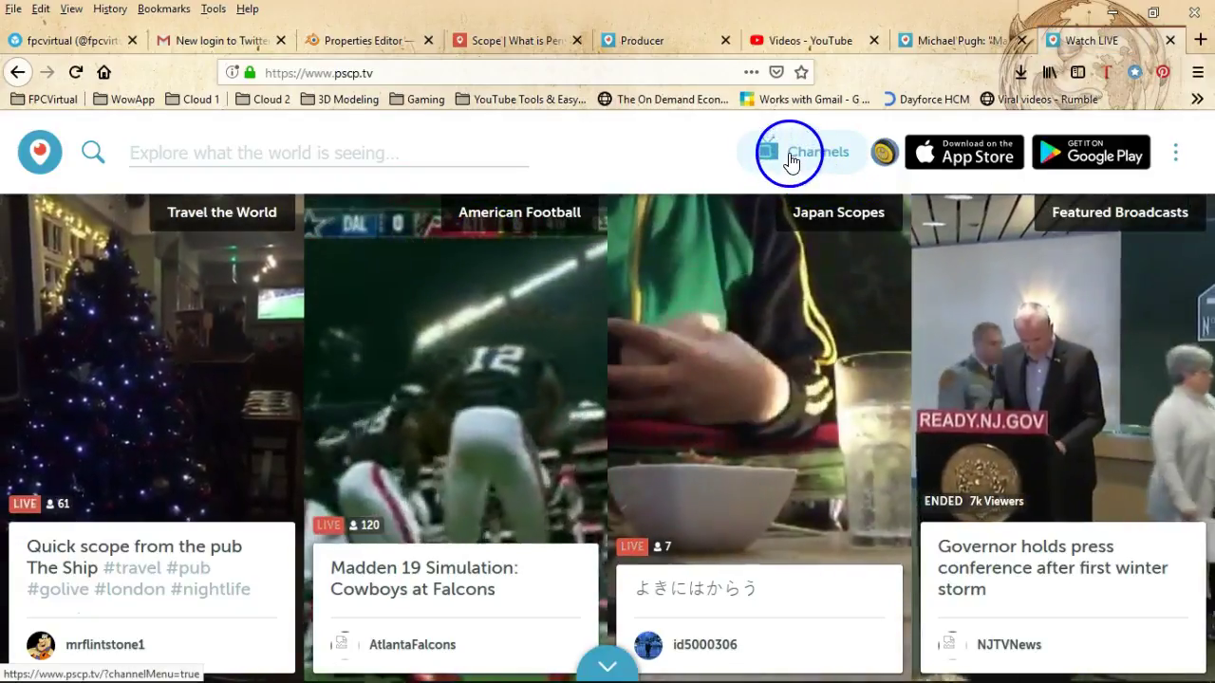
Step: Open the Producer page of the signed-in Periscope account from the site's home page
left_click(885, 155)
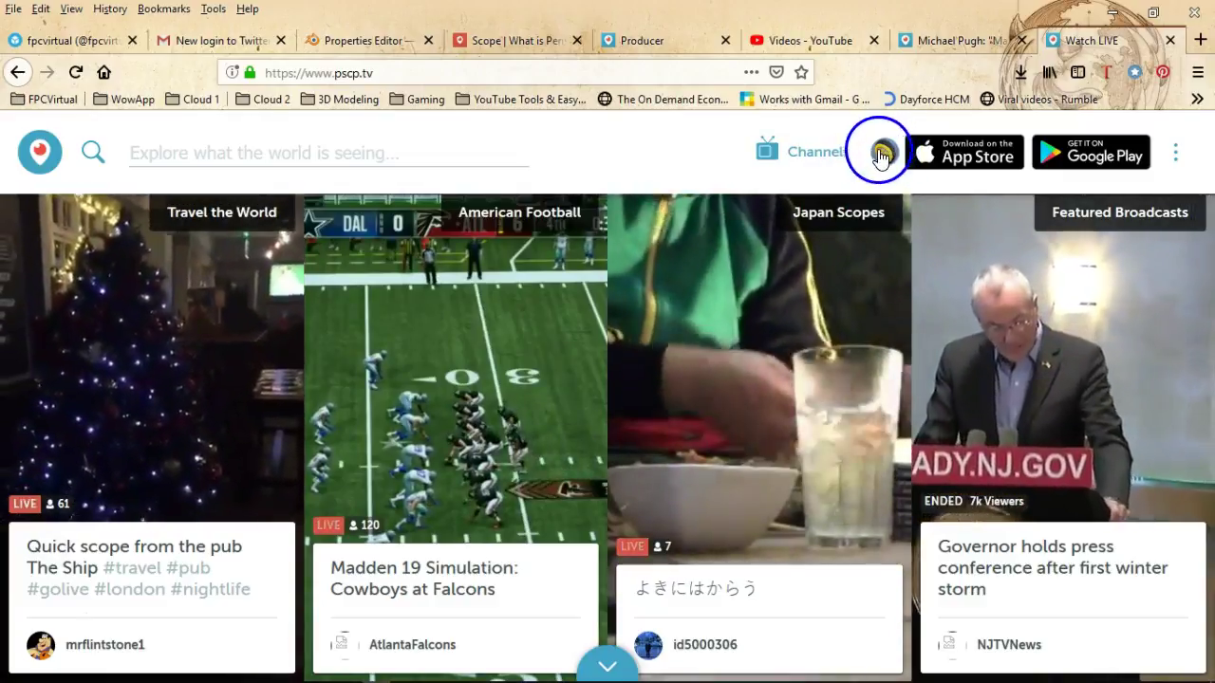
left_click(886, 154)
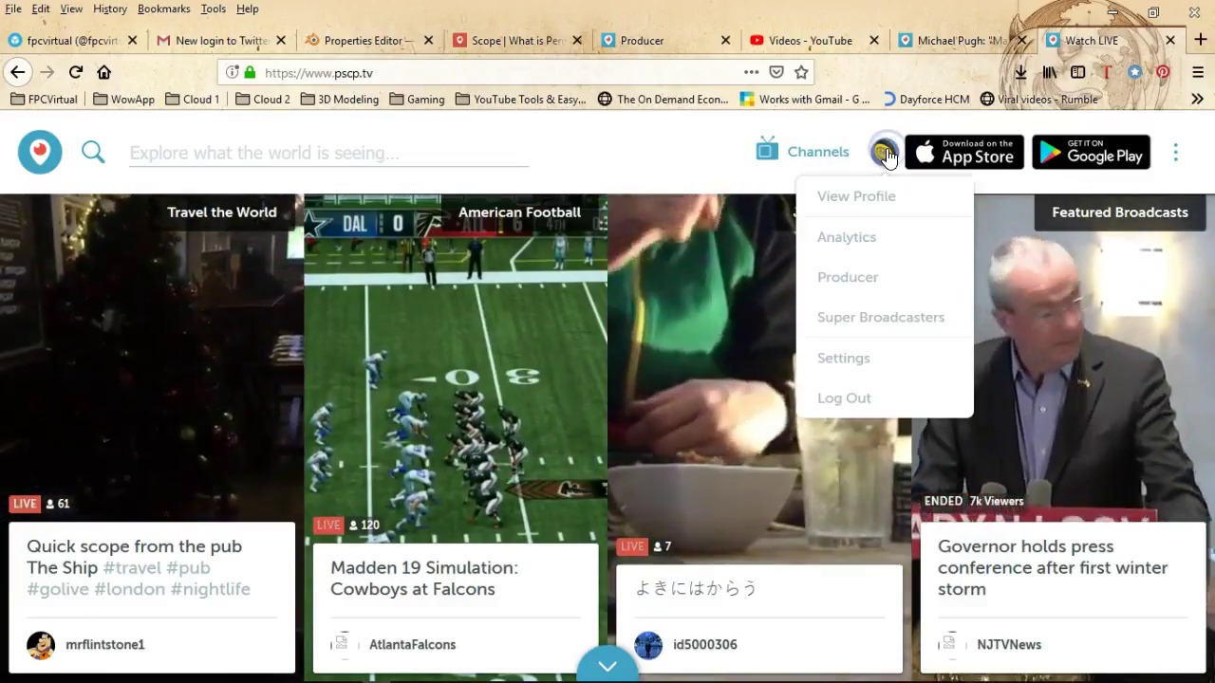
left_click(852, 204)
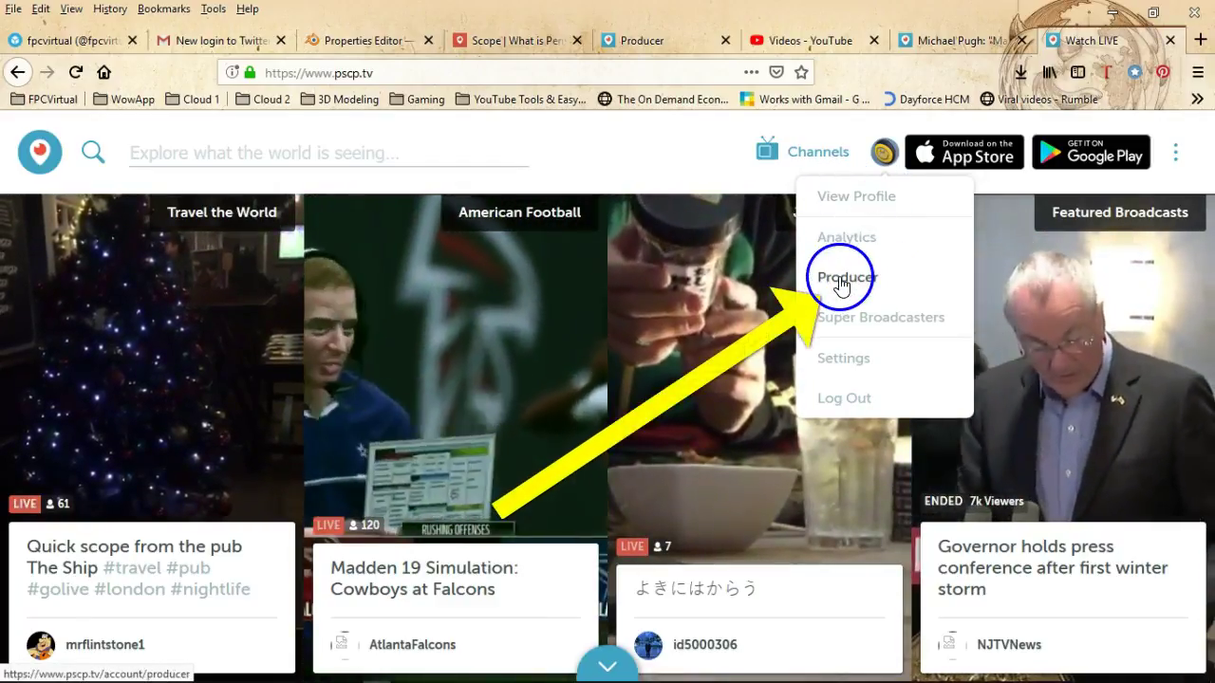
left_click(654, 42)
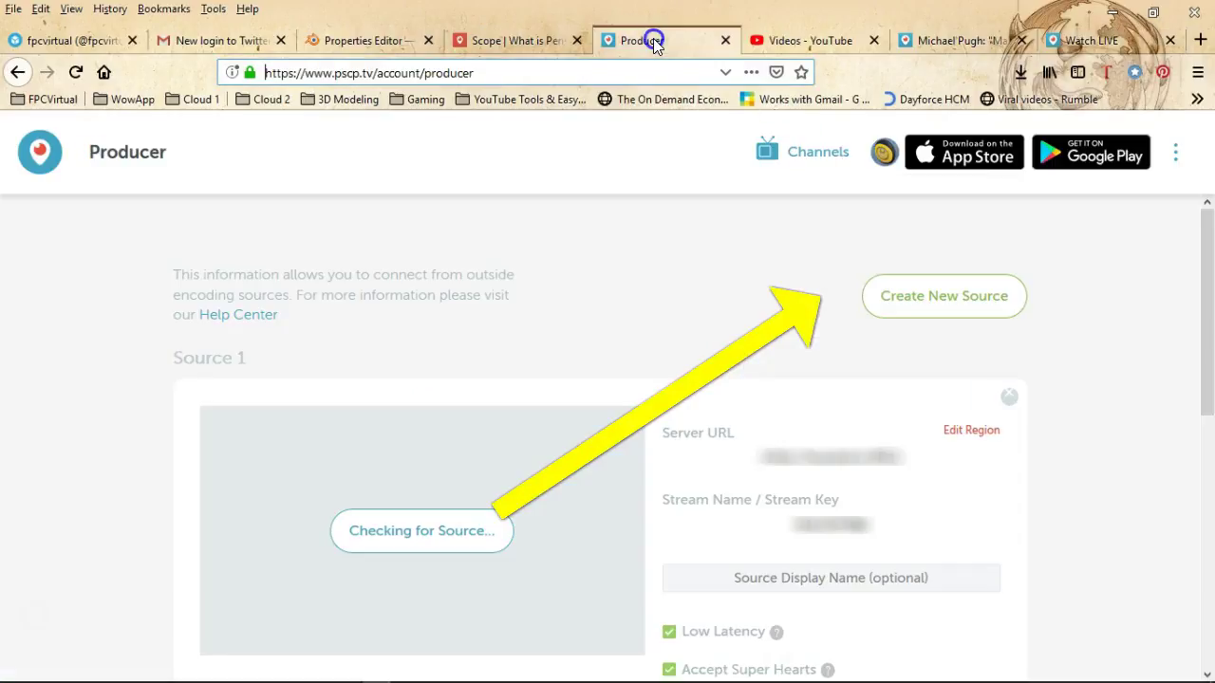
left_click(974, 30)
left_click(1087, 41)
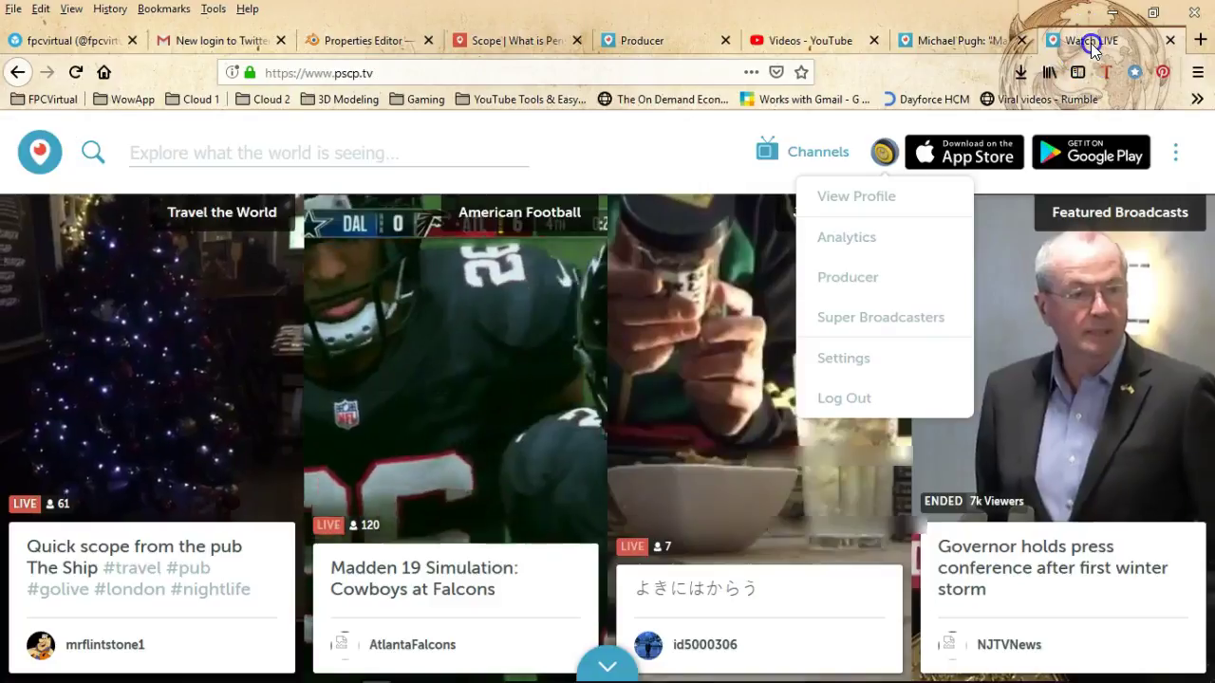
left_click(871, 281)
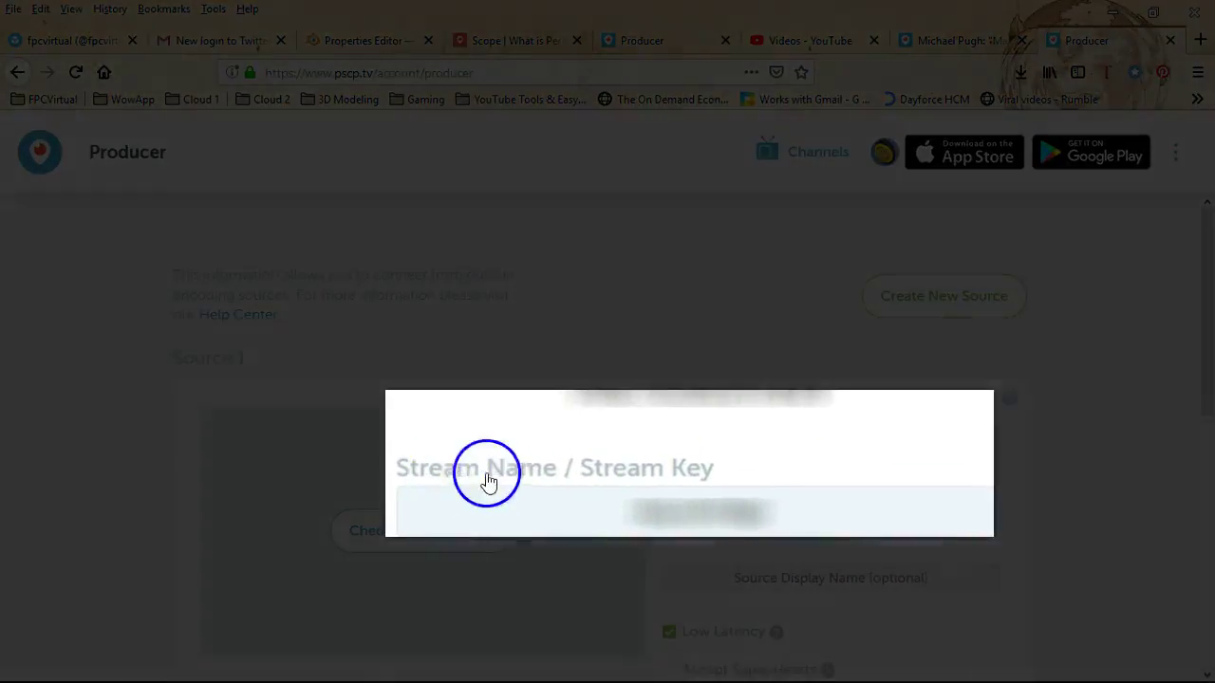
Step: Review Source 1's server URL, stream key field, latency options and encoding warnings
left_click(689, 527)
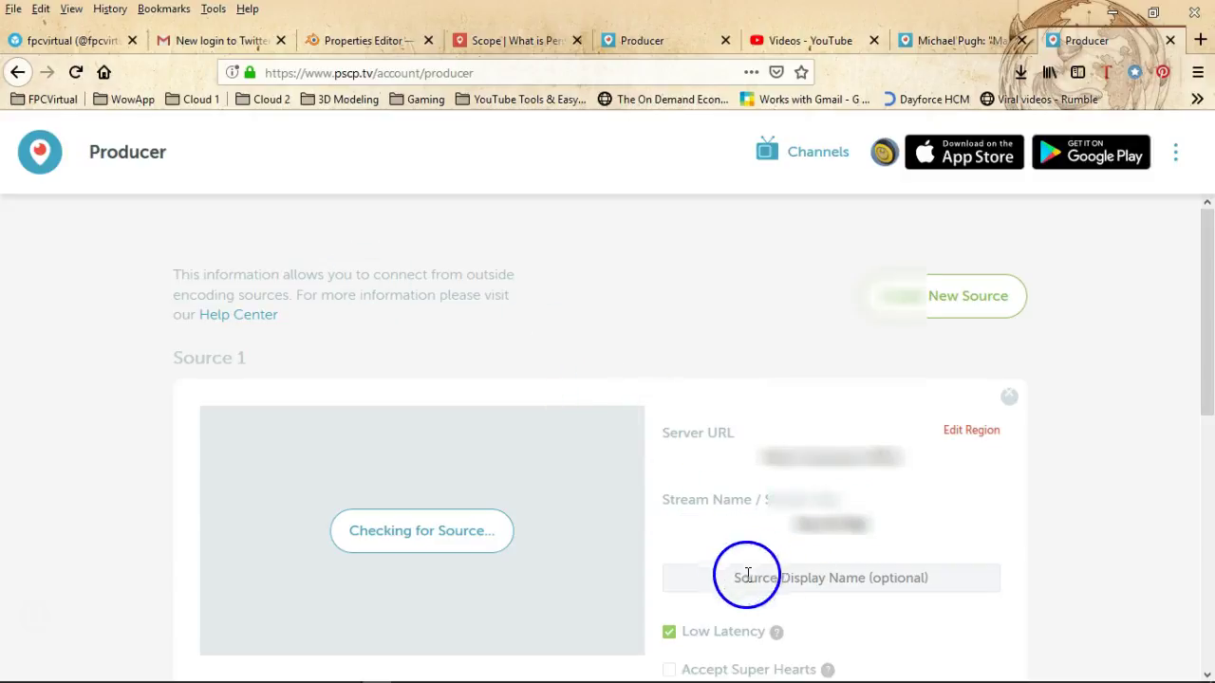
scroll(766, 588, "down", 4)
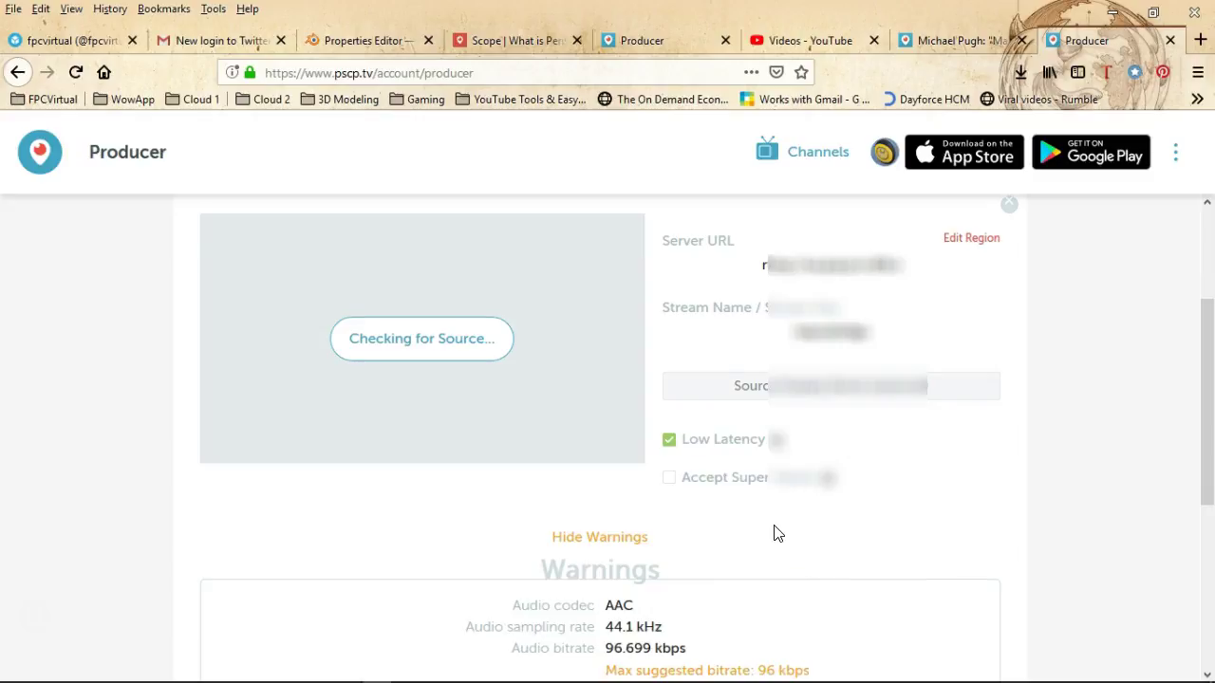
scroll(775, 531, "down", 6)
left_click(778, 512)
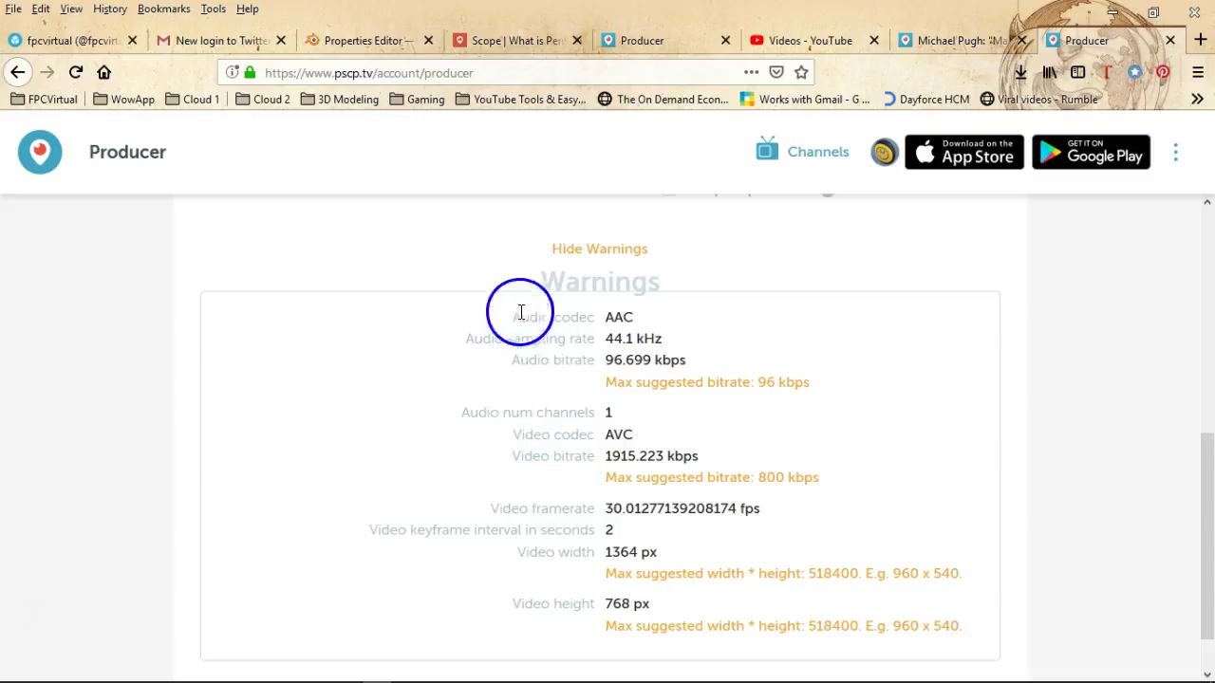
Step: Open the Producer Broadcasting Guide from the Help Center link and examine its supported specifications and OBS encoder settings
left_click(532, 41)
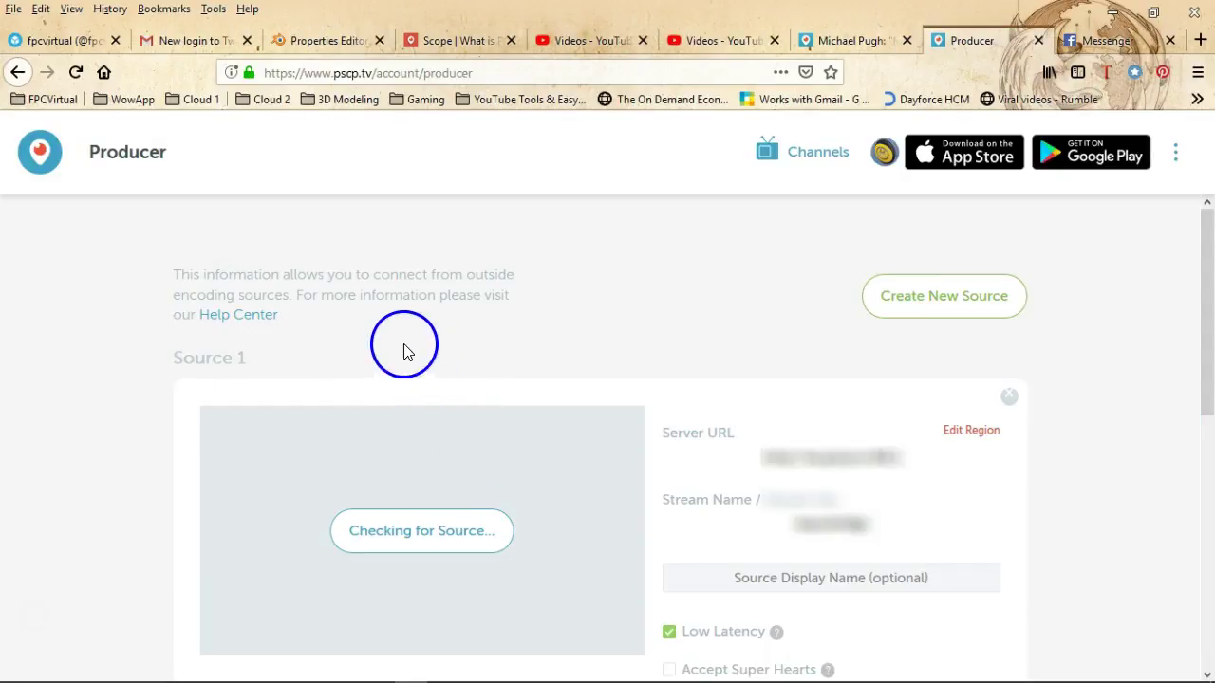
left_click(250, 318)
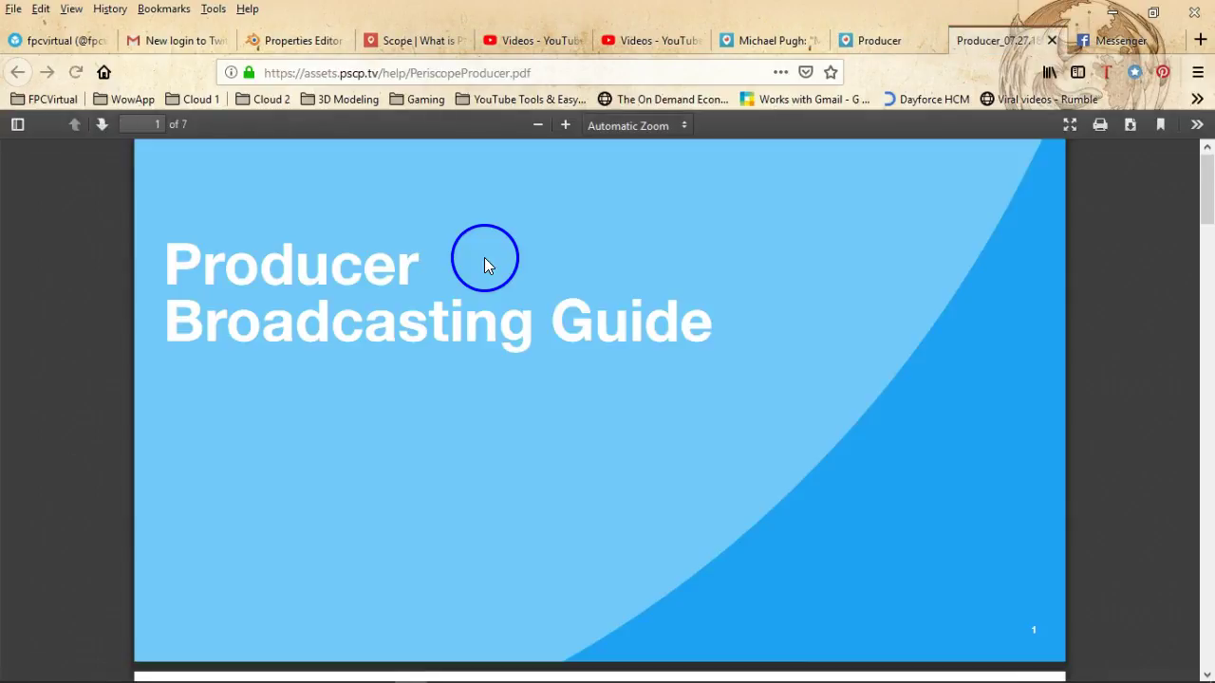
scroll(379, 322, "down", 8)
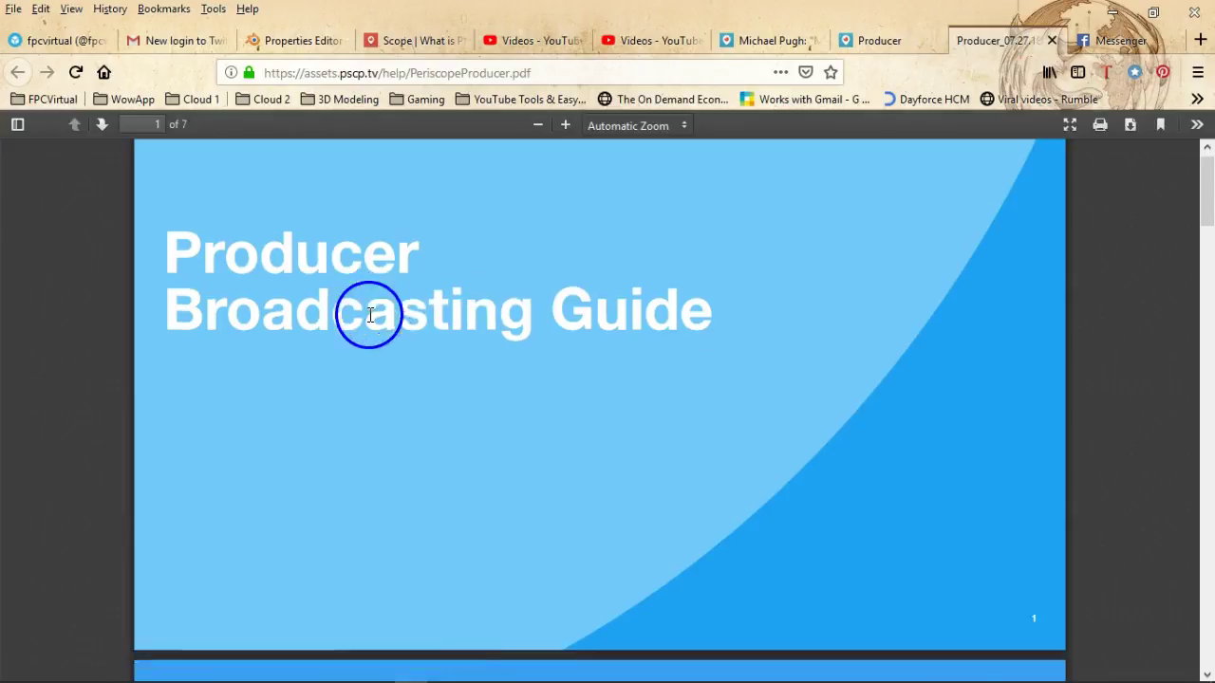
scroll(488, 340, "down", 20)
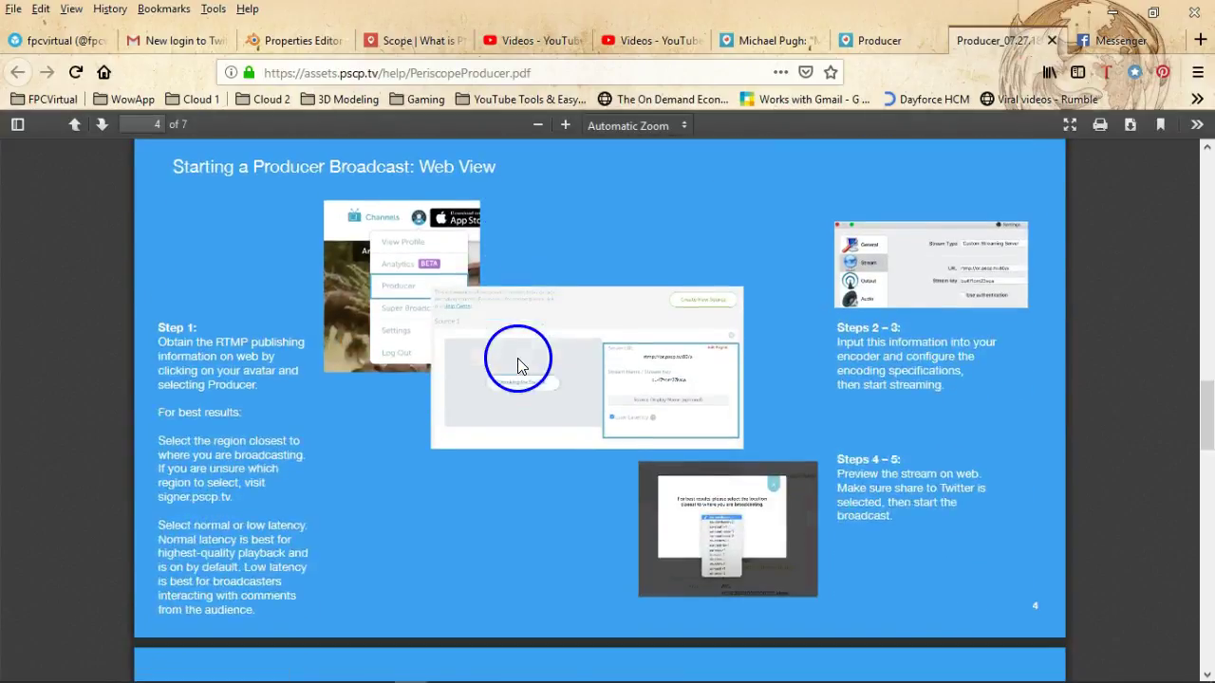
scroll(551, 372, "down", 8)
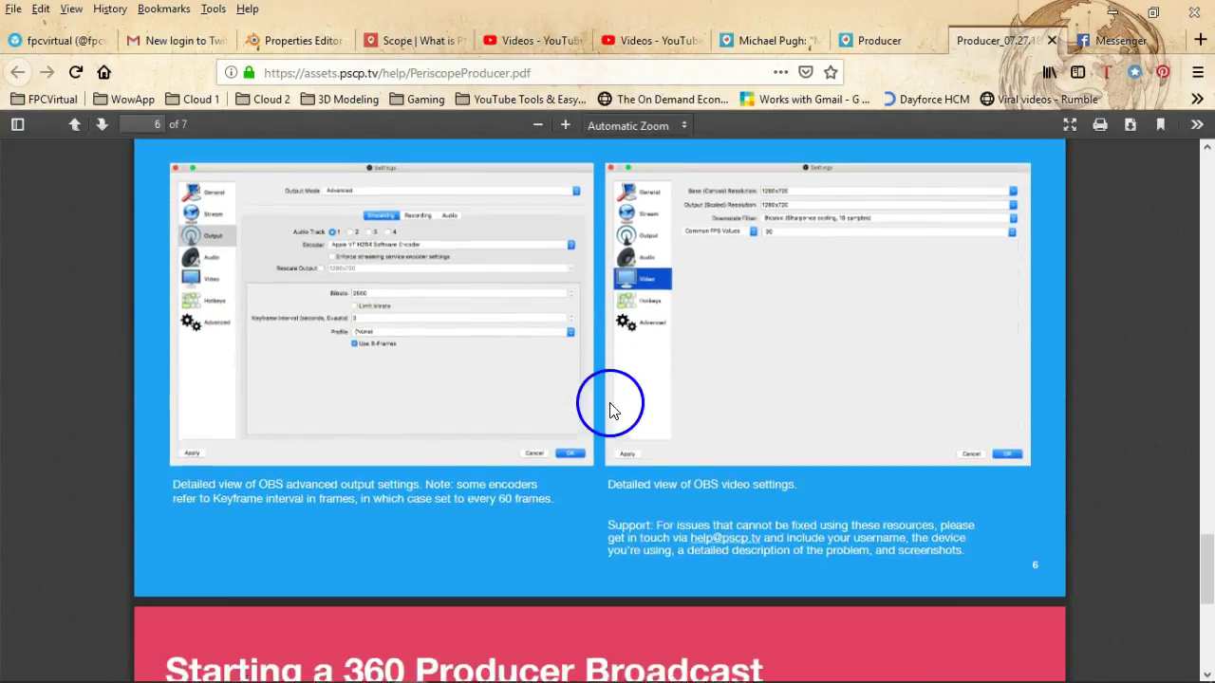
scroll(610, 406, "up", 8)
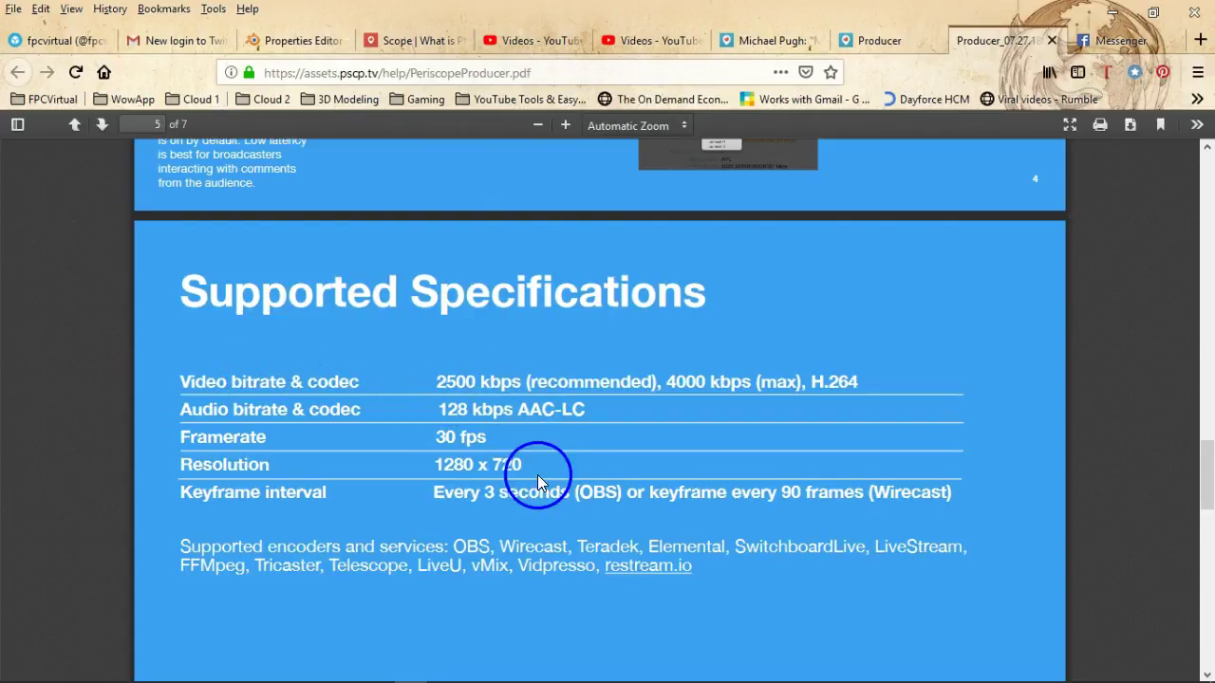
key("Page_Up")
key("Page_Down")
key("Page_Down")
key("Page_Down")
scroll(538, 474, "down", 8)
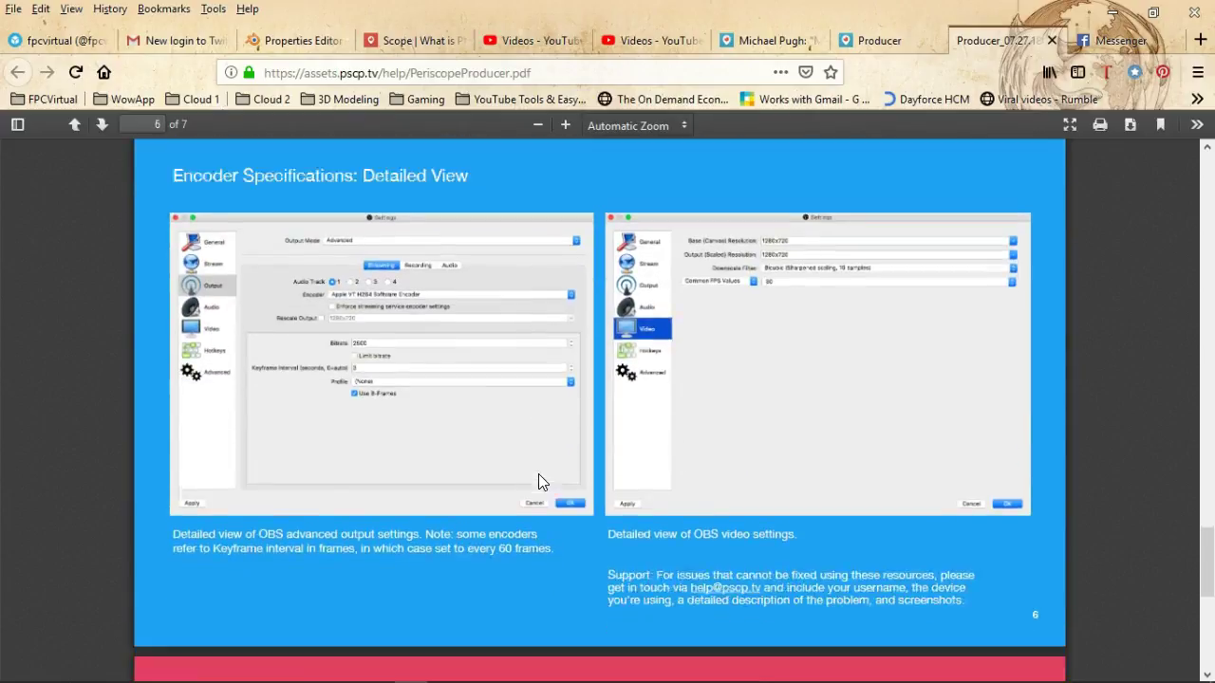
scroll(539, 473, "up", 5)
scroll(545, 389, "up", 2)
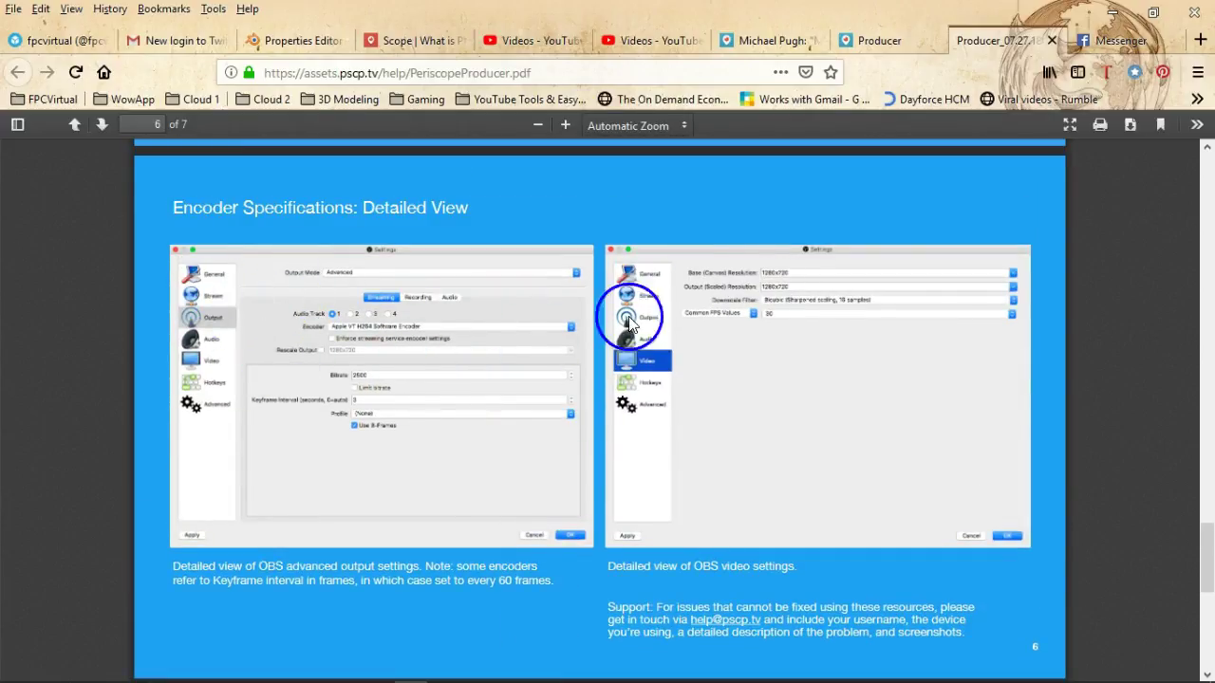
scroll(599, 373, "down", 10)
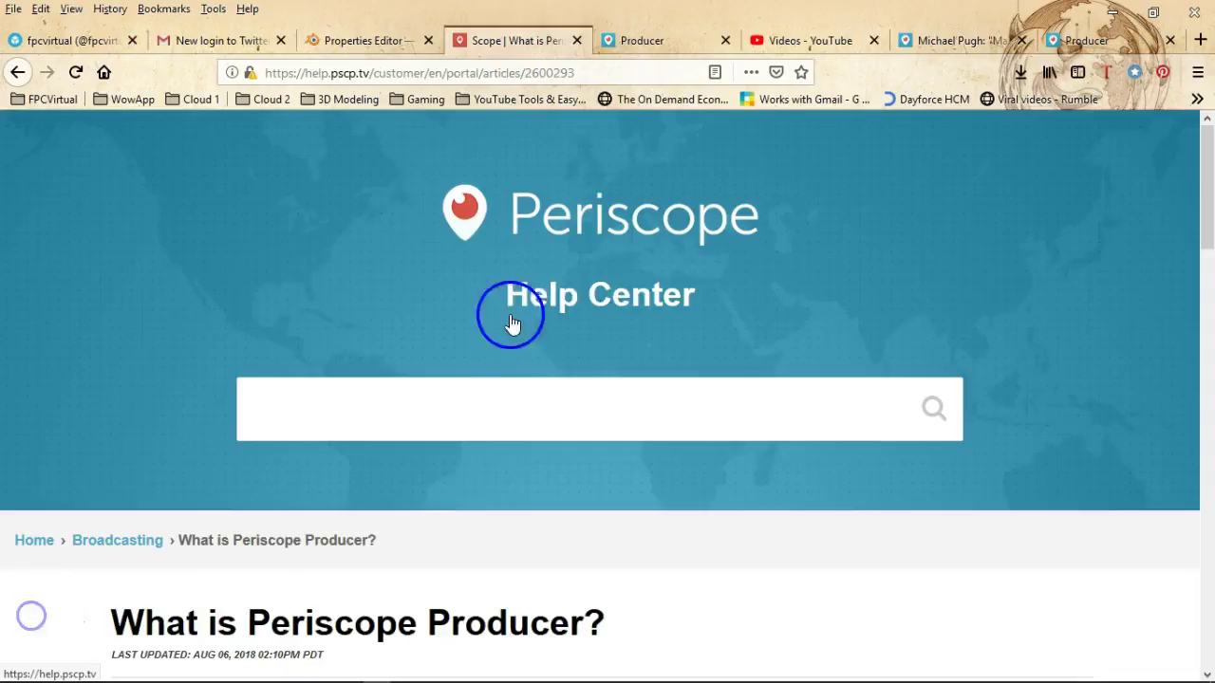
Step: Read the external video source setup and key encoder settings in the "What is Periscope Producer?" help article
scroll(503, 332, "down", 3)
scroll(491, 350, "down", 5)
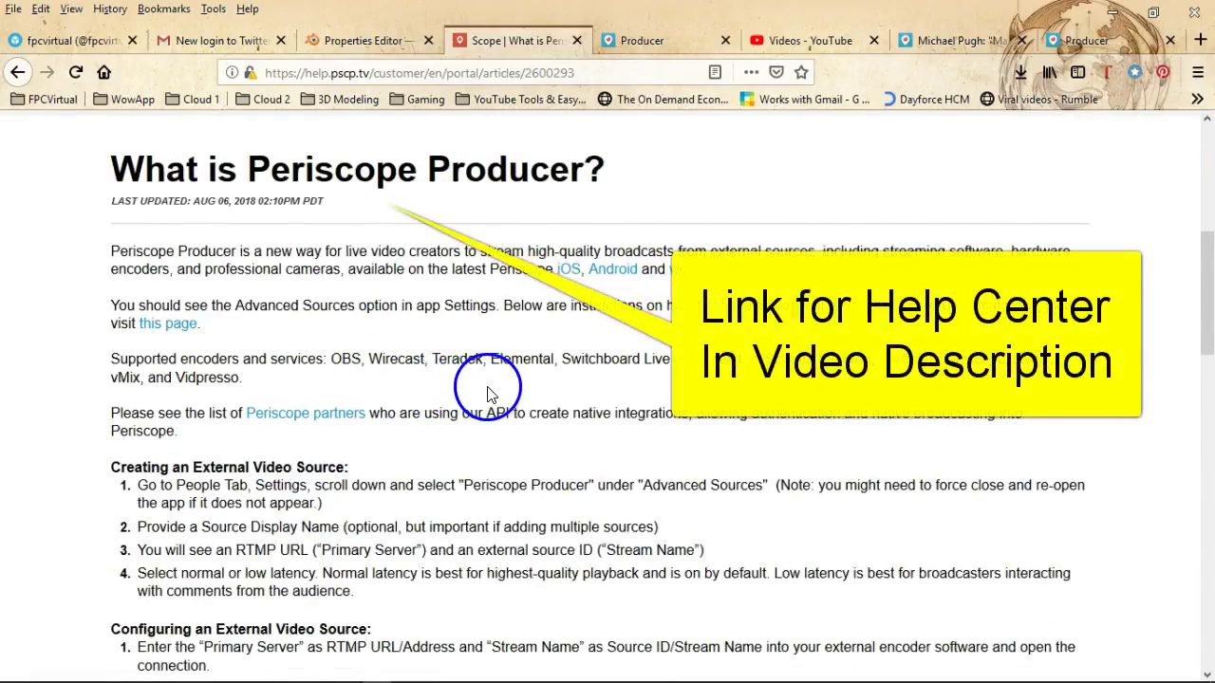
scroll(482, 393, "down", 3)
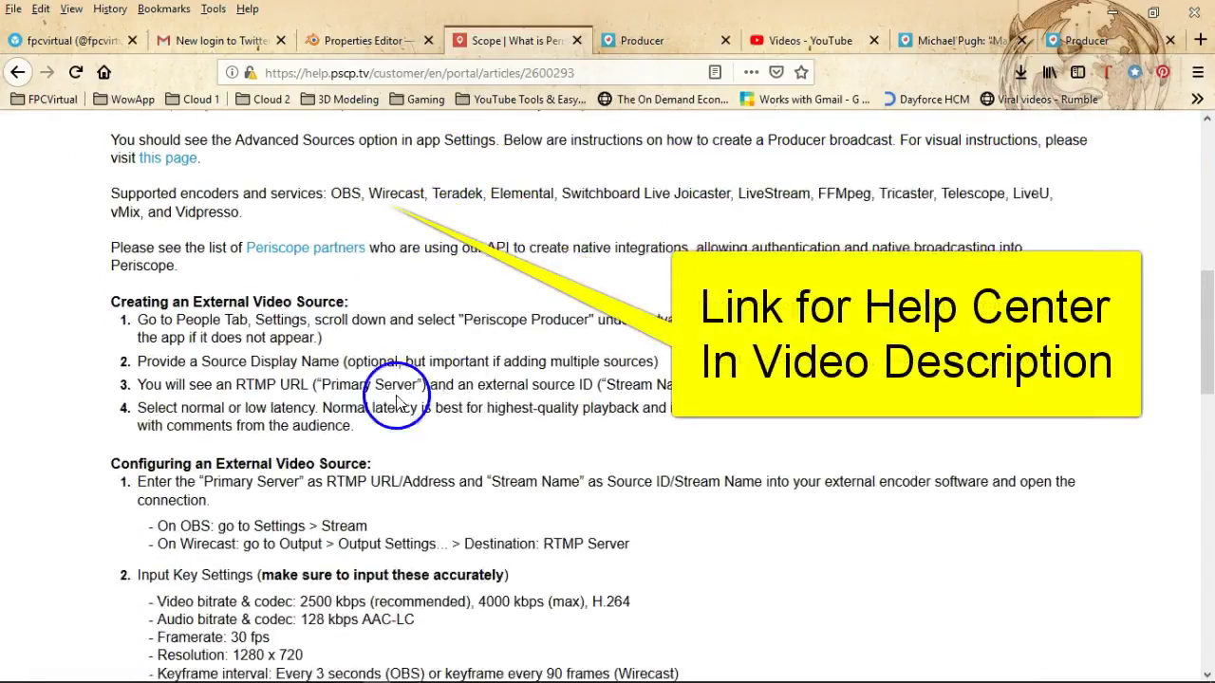
scroll(243, 389, "down", 5)
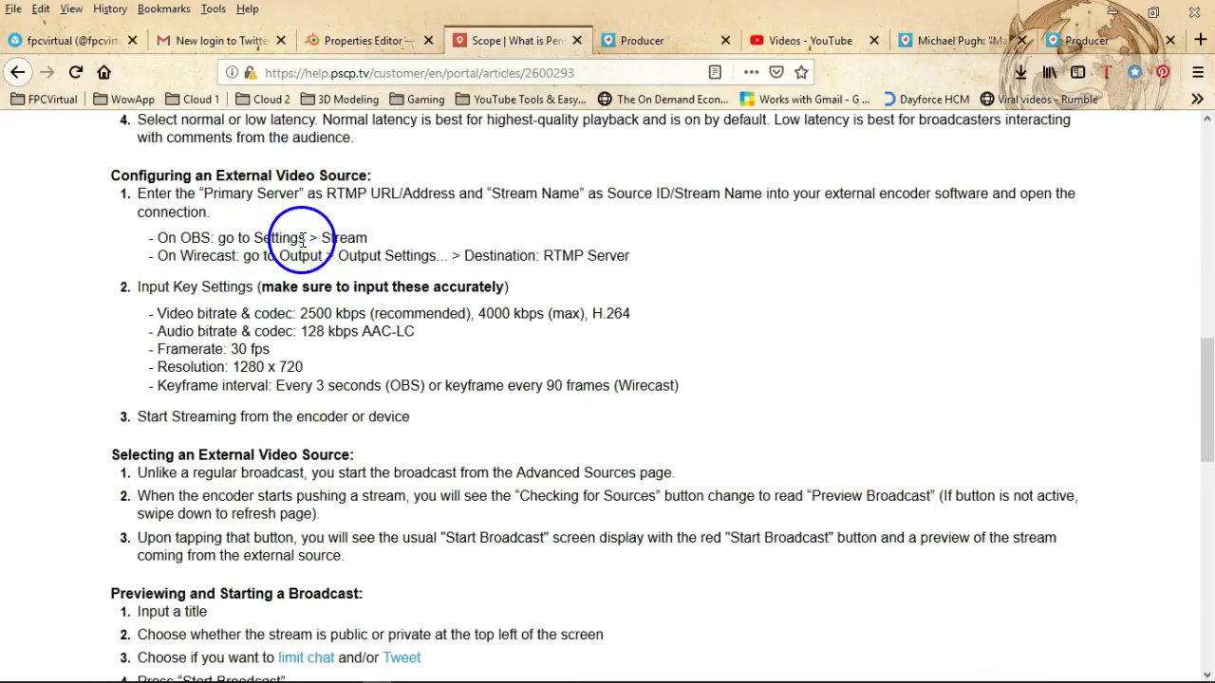
mouse_move(482, 672)
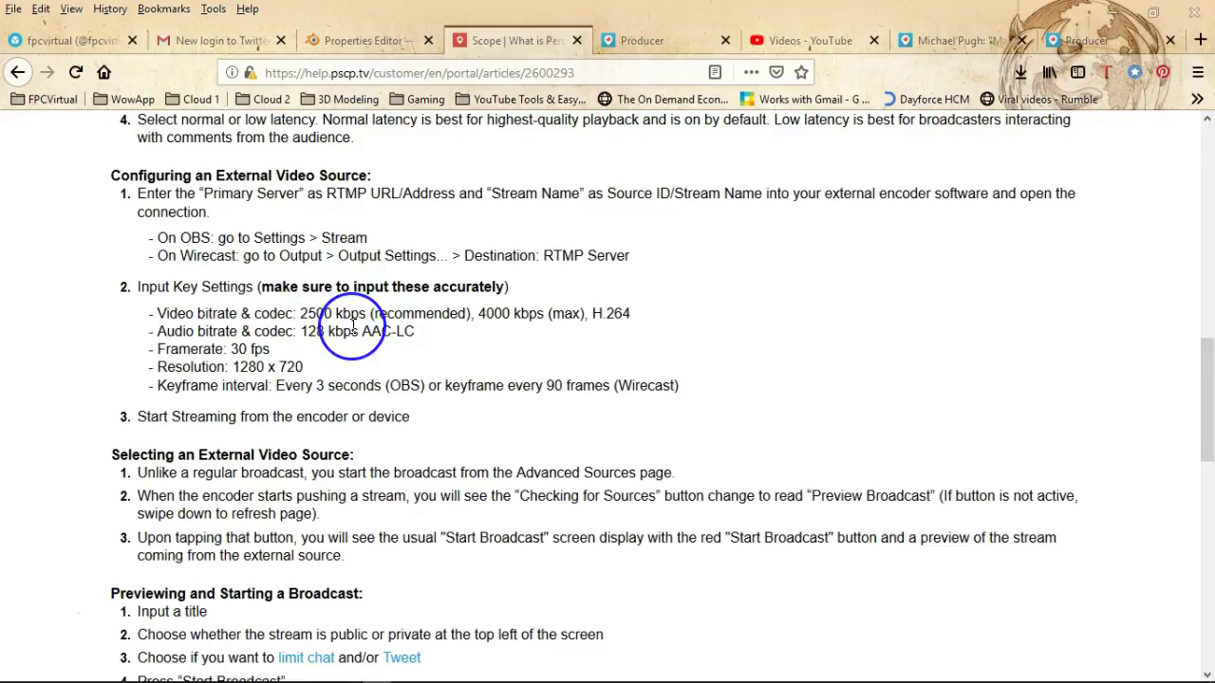
mouse_move(529, 665)
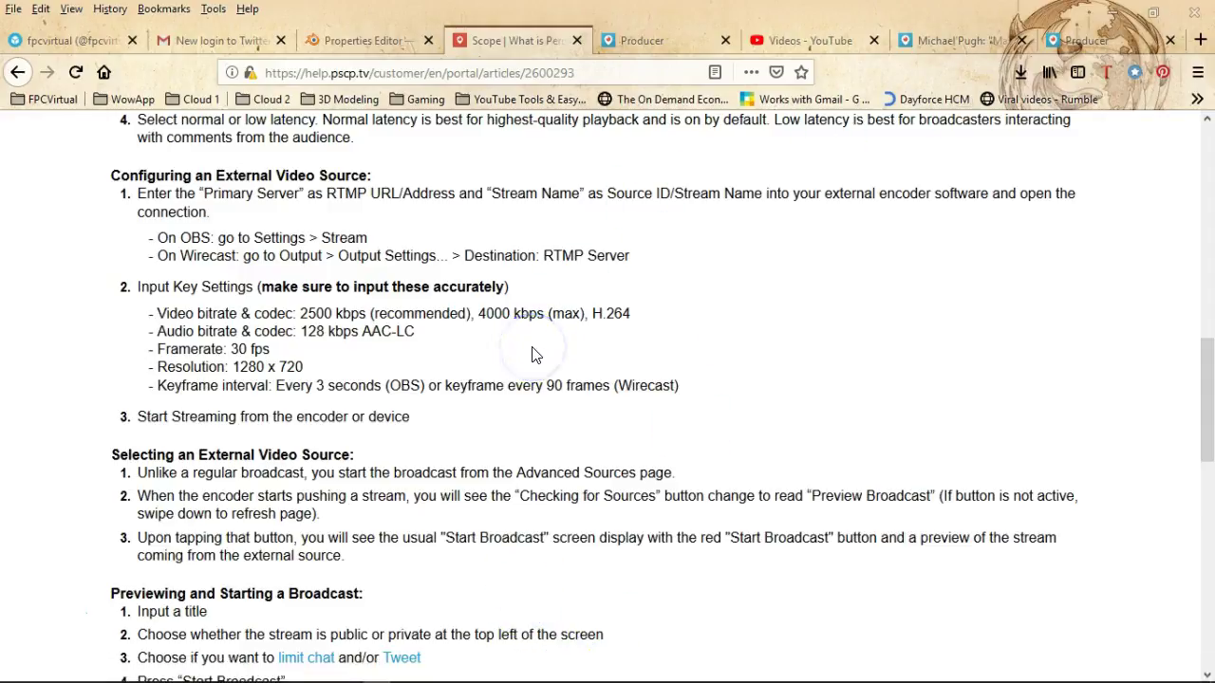
Step: Switch to OBS and select the scene named Scene
left_click(551, 666)
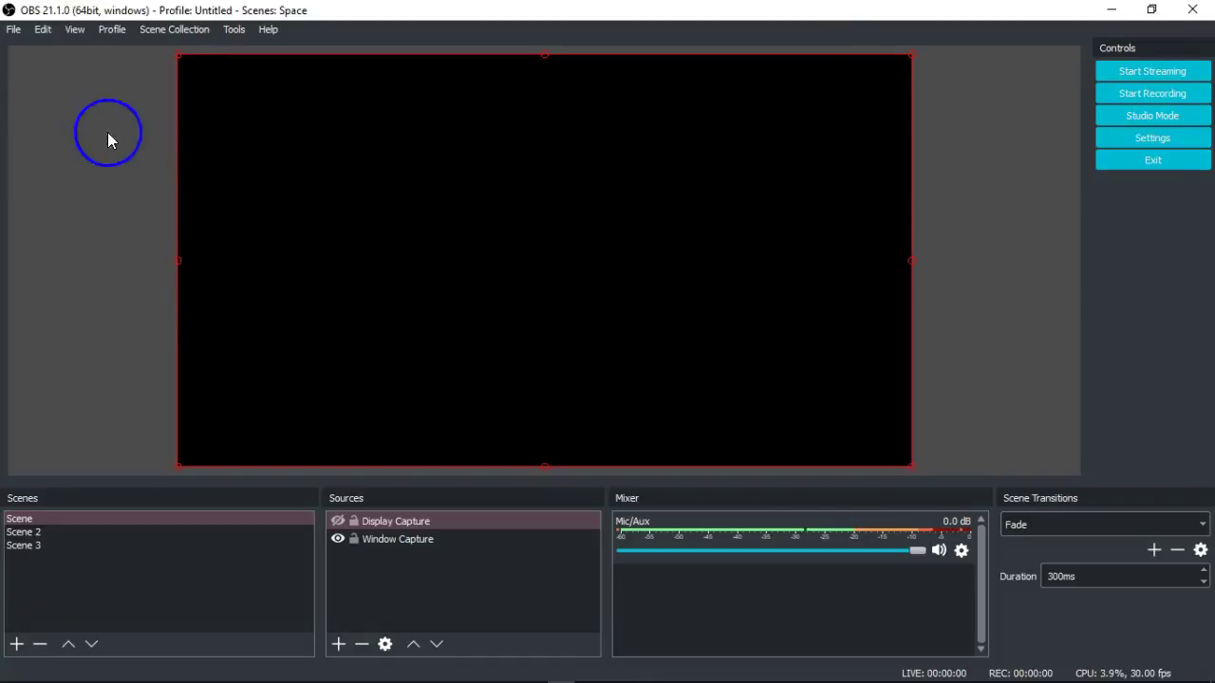
left_click(125, 39)
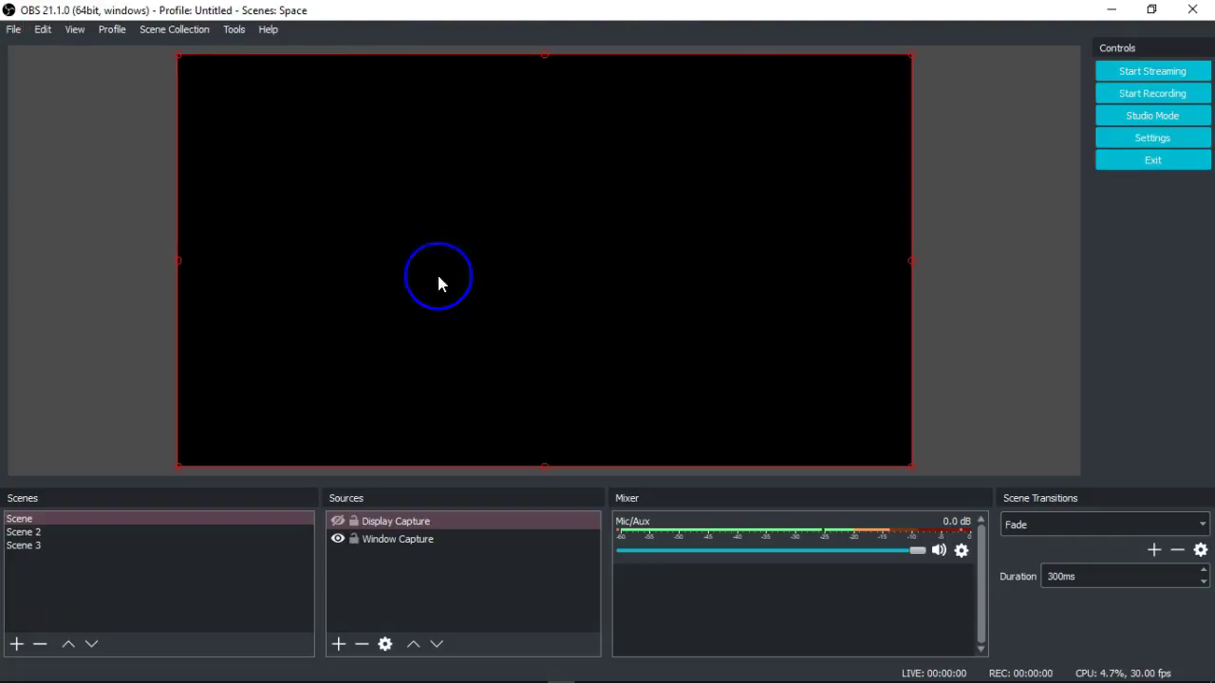
left_click(370, 523)
left_click(52, 520)
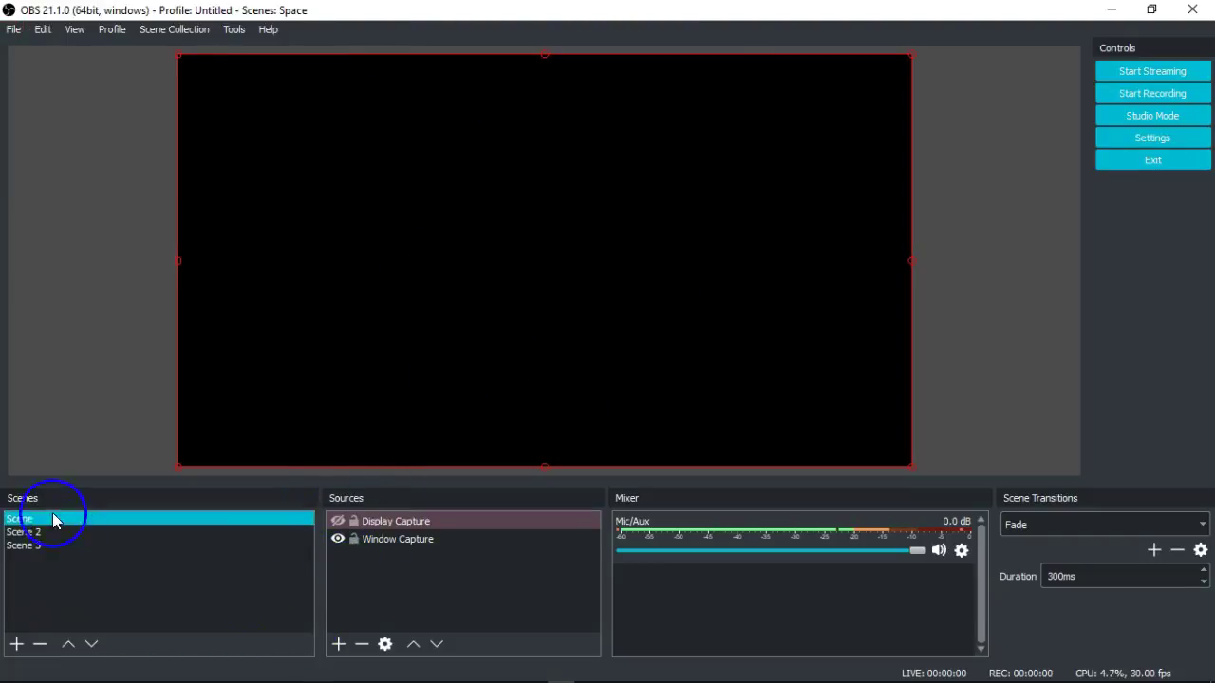
Step: Cycle through Scene, Scene 2 and Scene 3 to view their sources, finishing on Scene
left_click(81, 535)
left_click(133, 521)
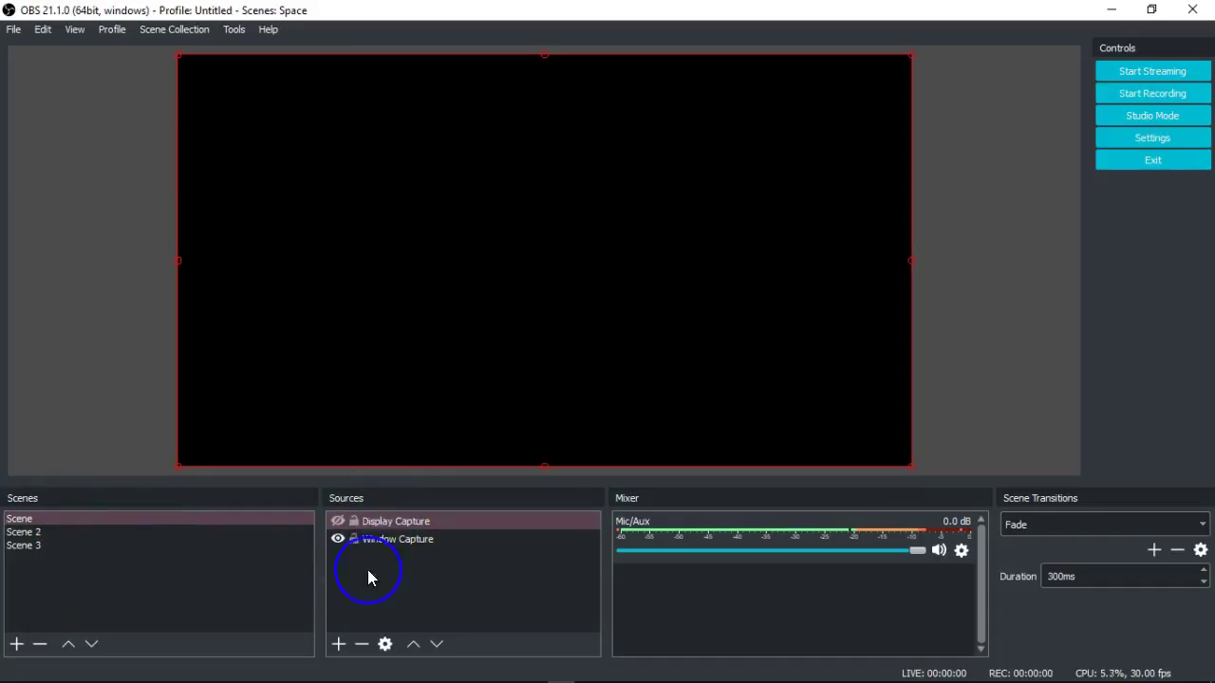
left_click(51, 534)
left_click(39, 517)
left_click(48, 531)
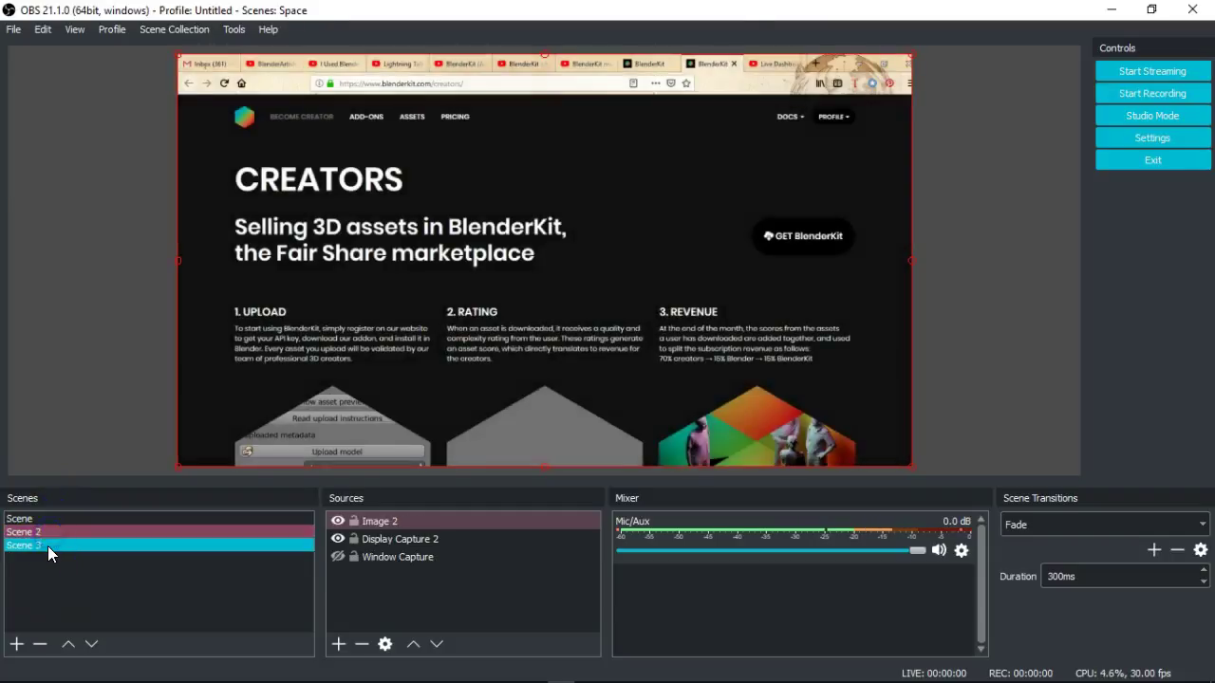
left_click(48, 545)
left_click(49, 529)
left_click(49, 519)
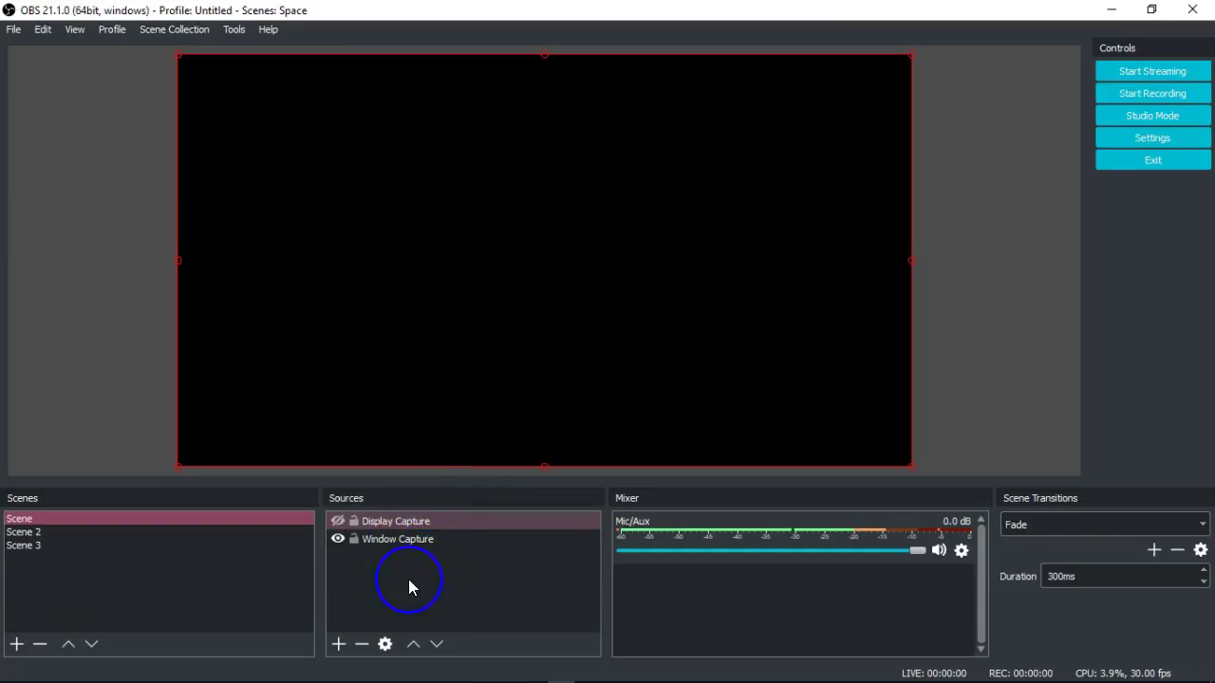
Step: Turn on Studio Mode and switch the preview between Scene, Scene 2 and Scene 3
left_click(1134, 116)
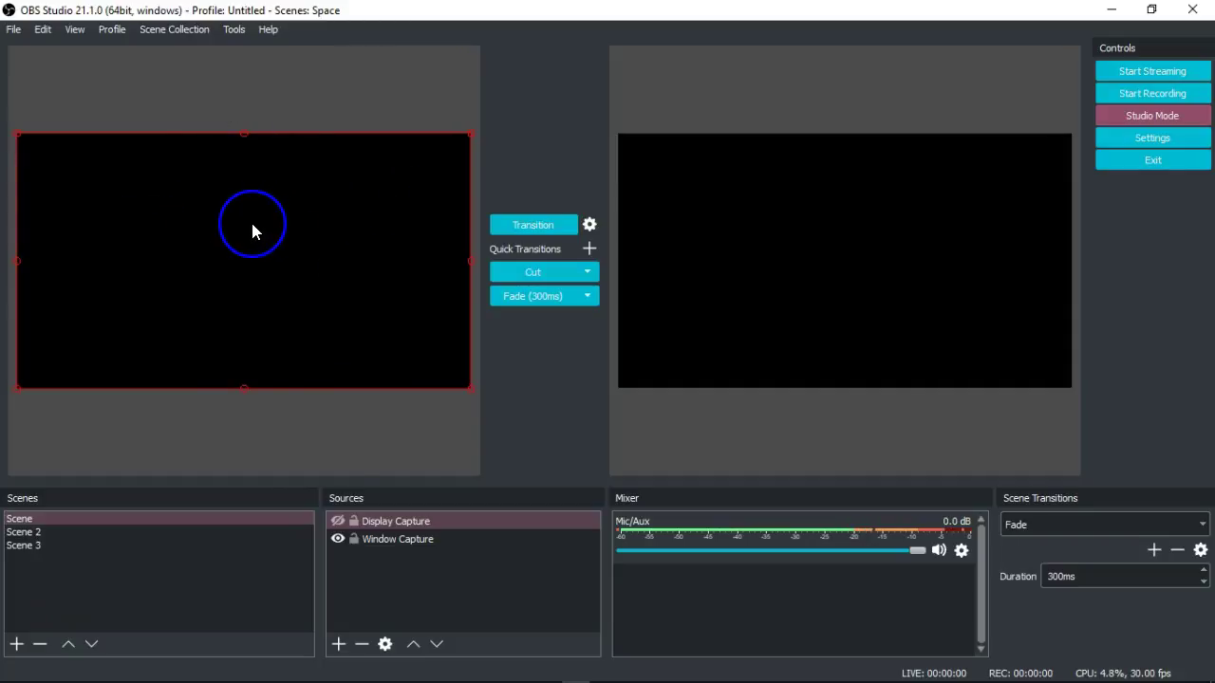
left_click(162, 546)
left_click(114, 532)
left_click(114, 545)
left_click(120, 533)
left_click(119, 520)
left_click(118, 532)
left_click(113, 546)
left_click(115, 520)
left_click(114, 546)
Step: Load Scene 2 into the preview and transition it to the program output
left_click(119, 532)
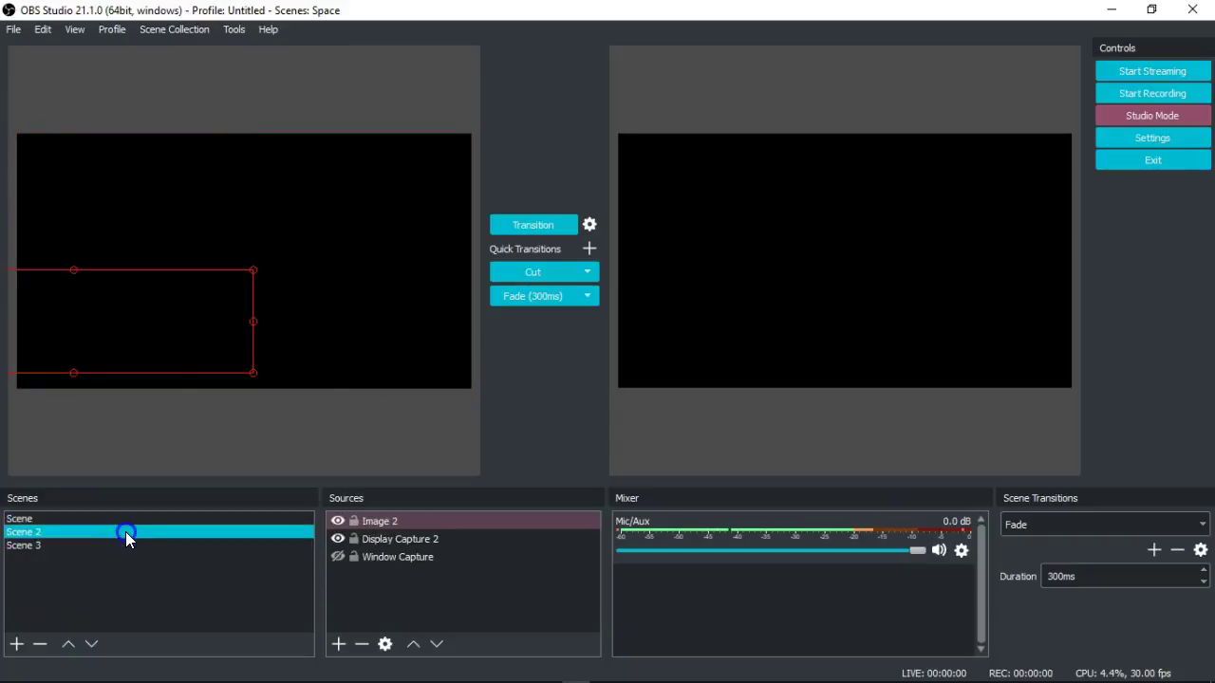
left_click(318, 525)
left_click_drag(316, 526, 364, 499)
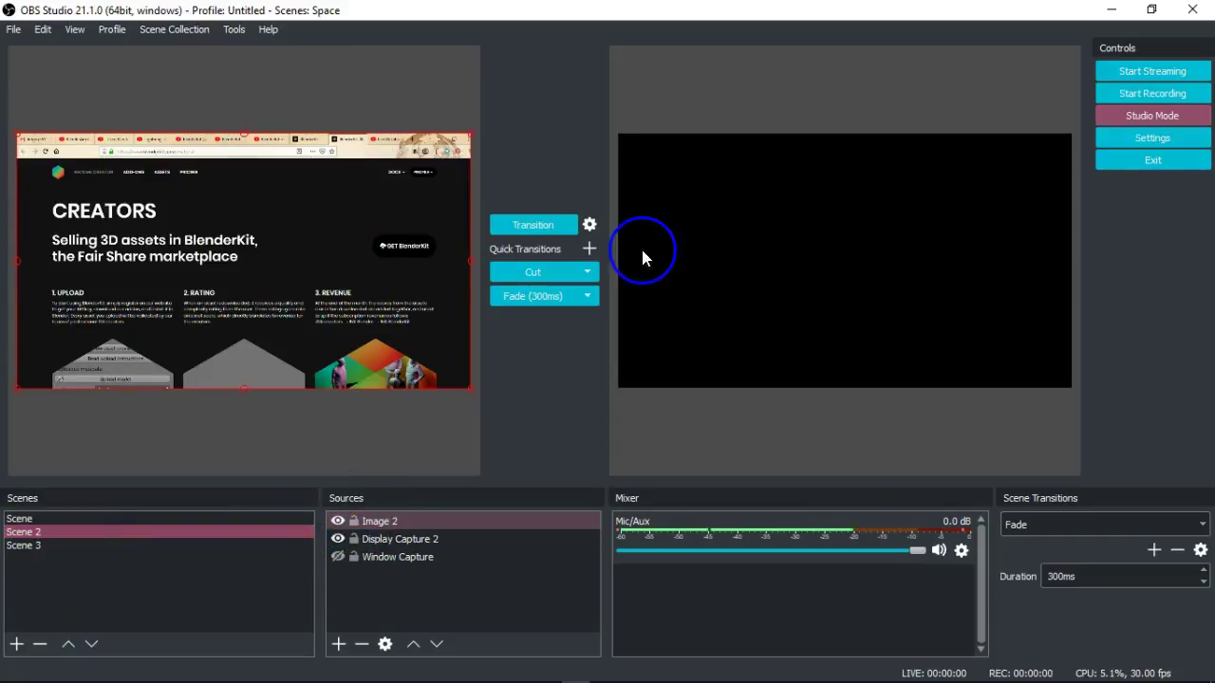
left_click(553, 224)
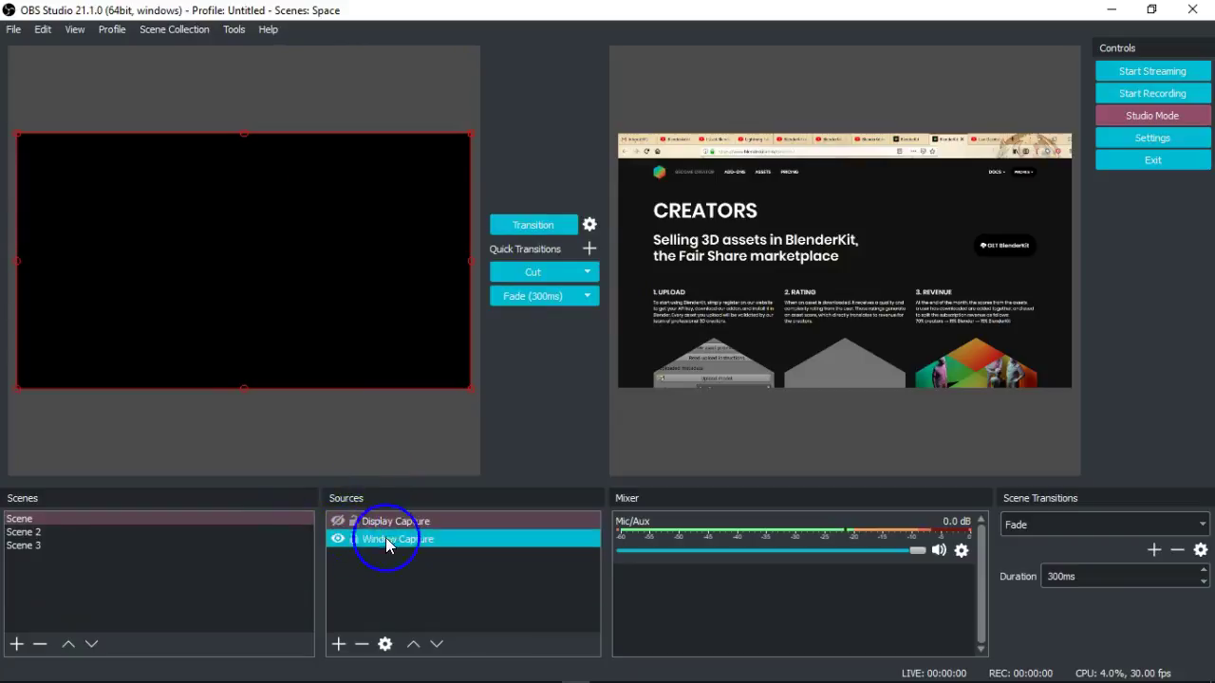
Step: Open the Stream settings and choose Twitter / Periscope as the streaming service
left_click(13, 30)
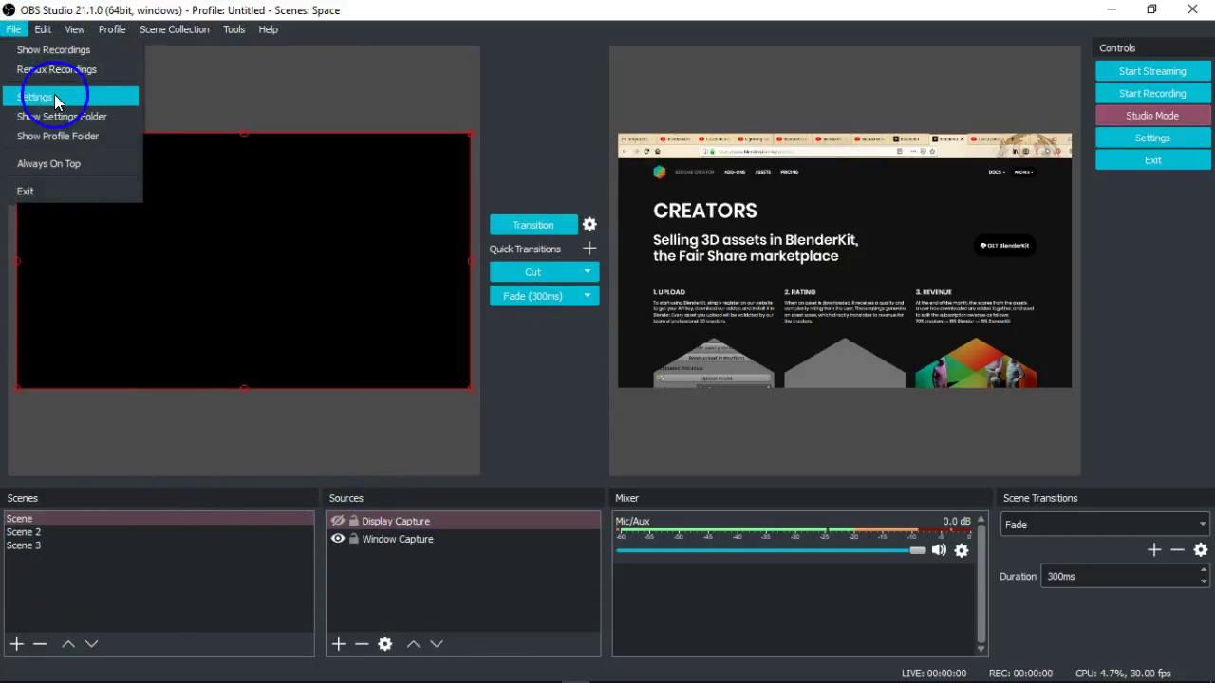
left_click(96, 98)
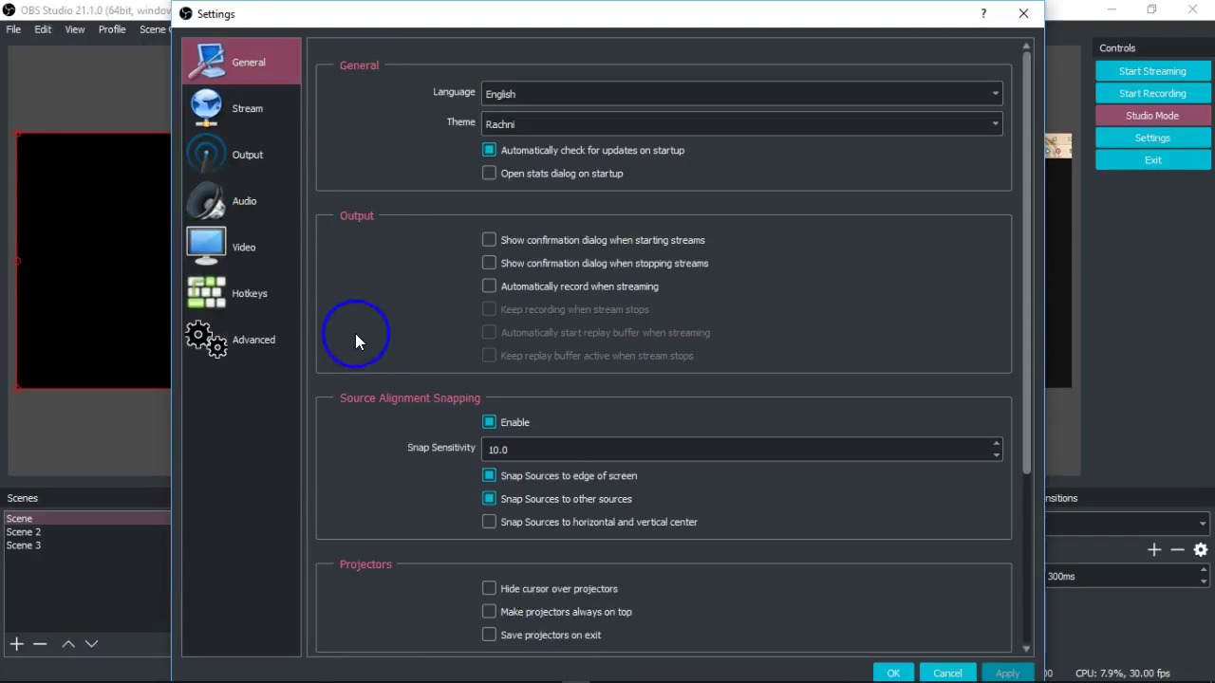
left_click(271, 112)
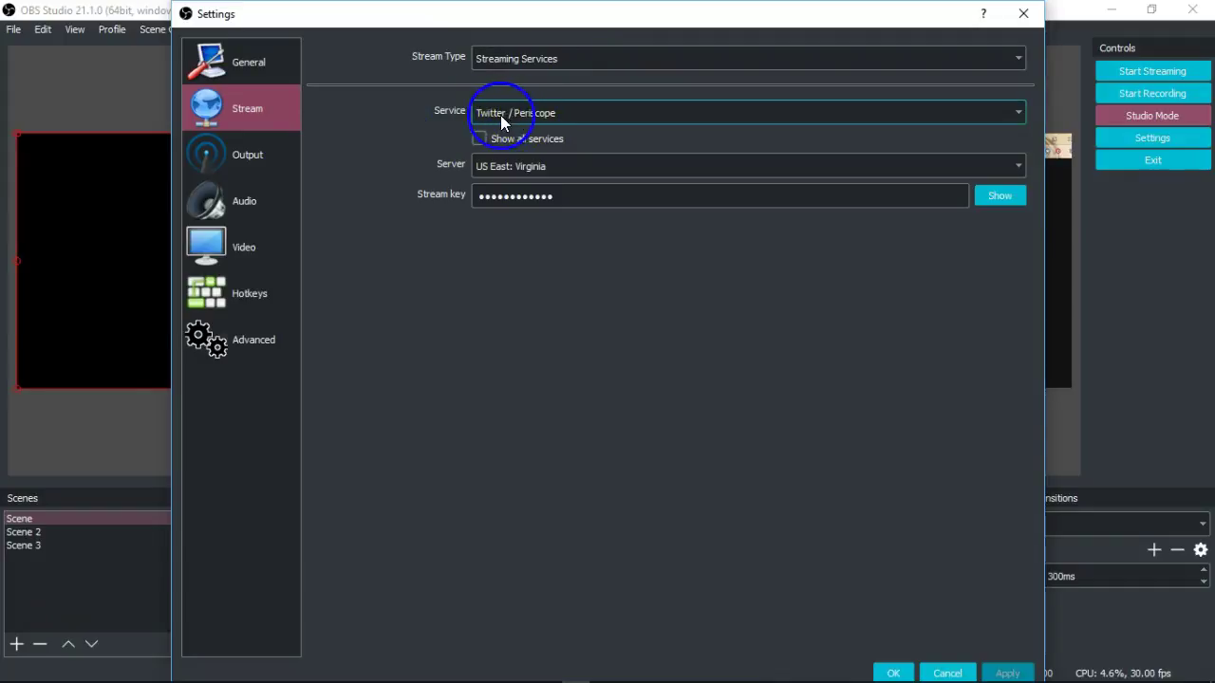
left_click(1017, 114)
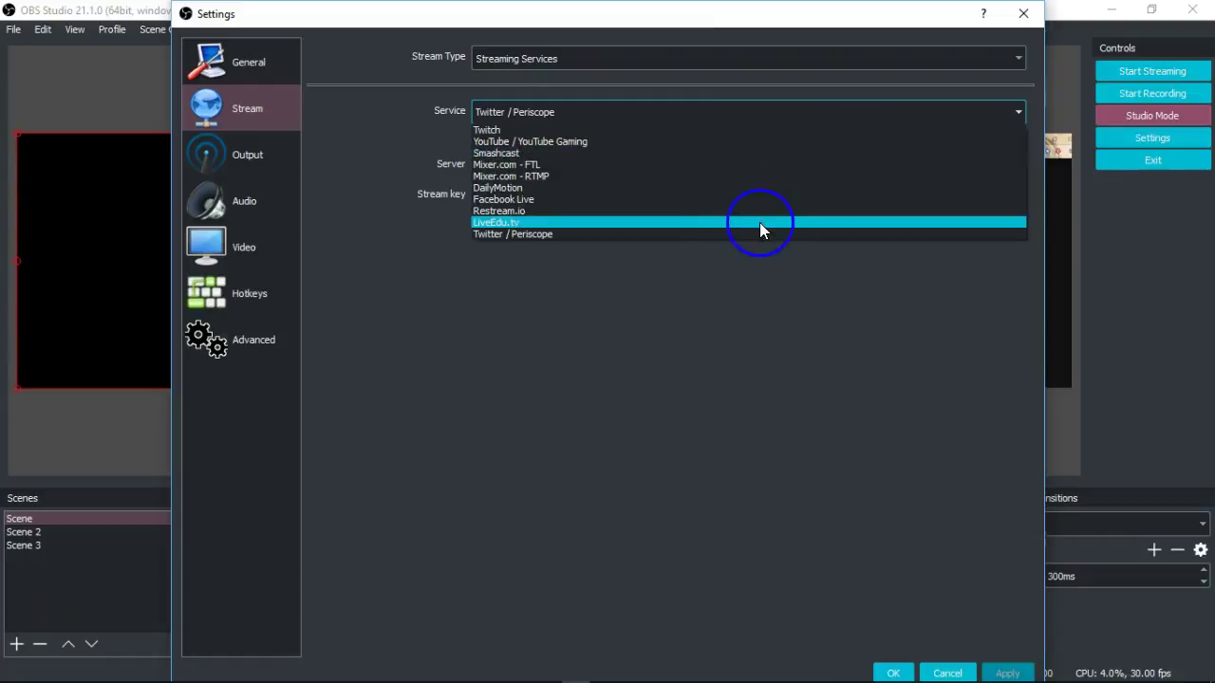
left_click(757, 233)
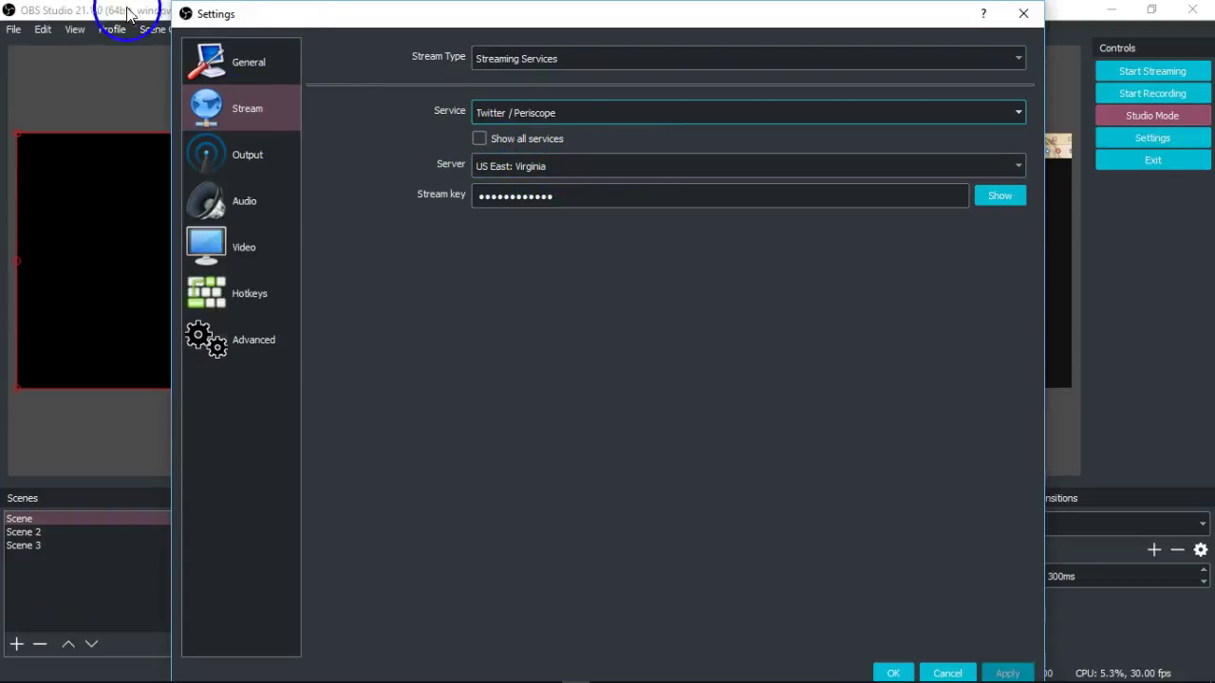
Step: Replace the contents of the Stream key field with the pasted stream key and save the settings
left_click(560, 196)
left_click_drag(570, 196, 475, 199)
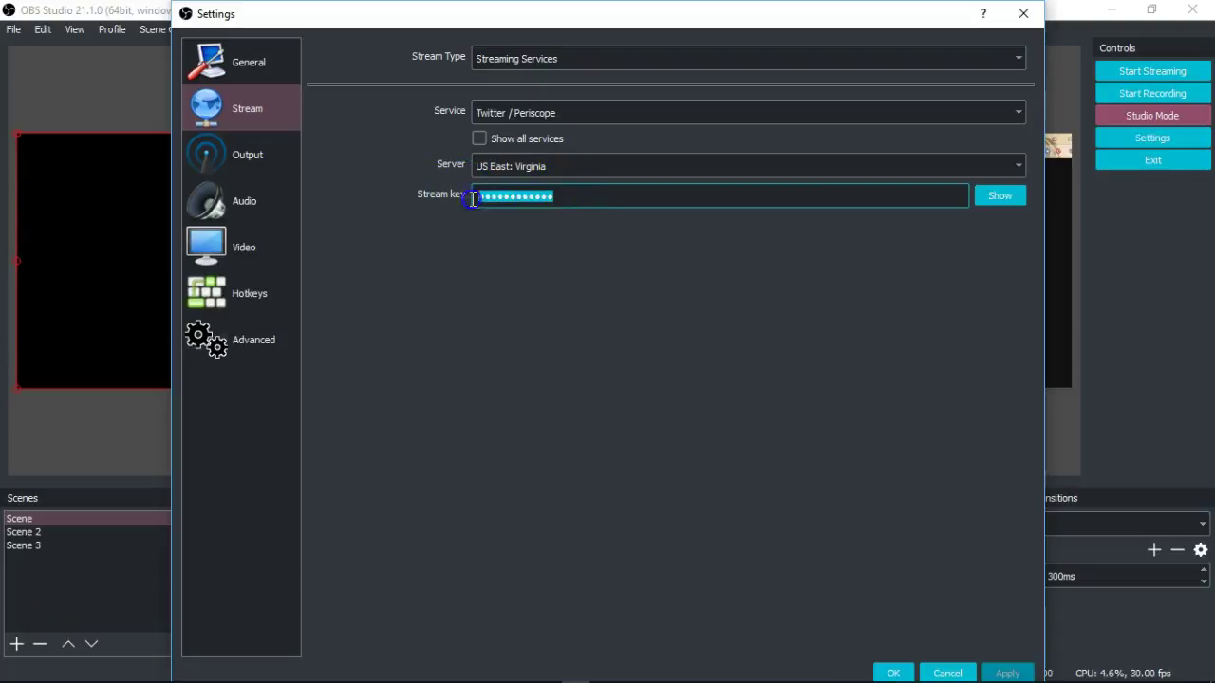
right_click(522, 196)
left_click(559, 296)
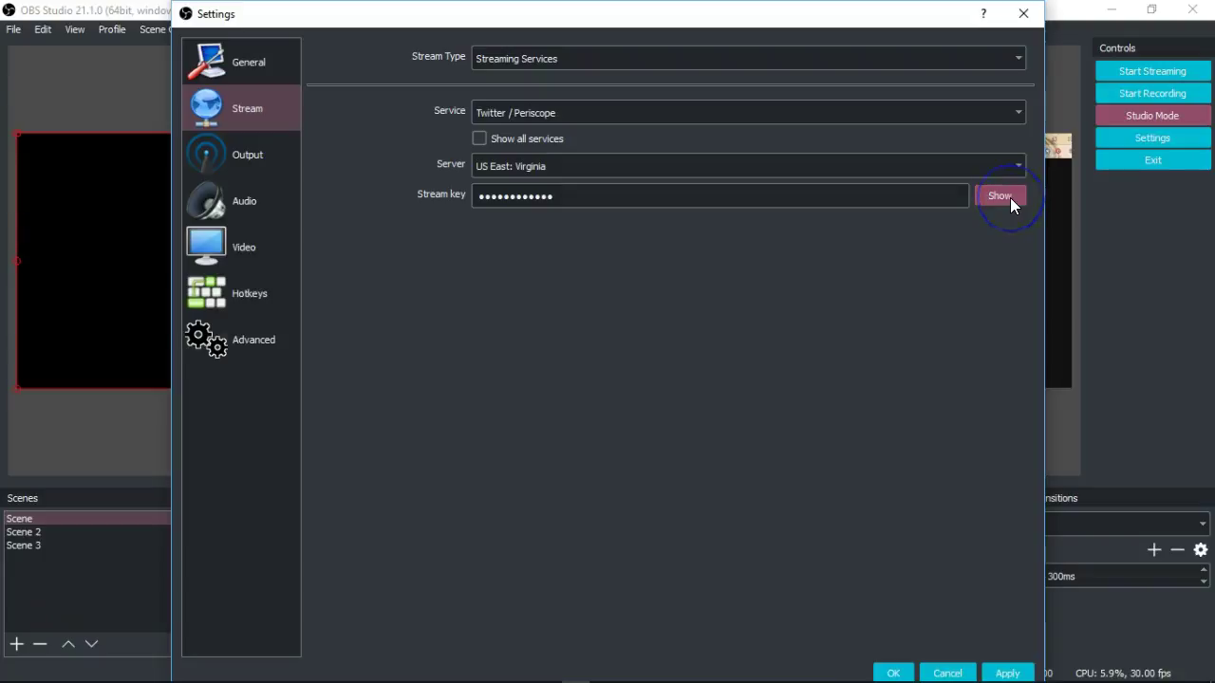
left_click_drag(1008, 198, 529, 194)
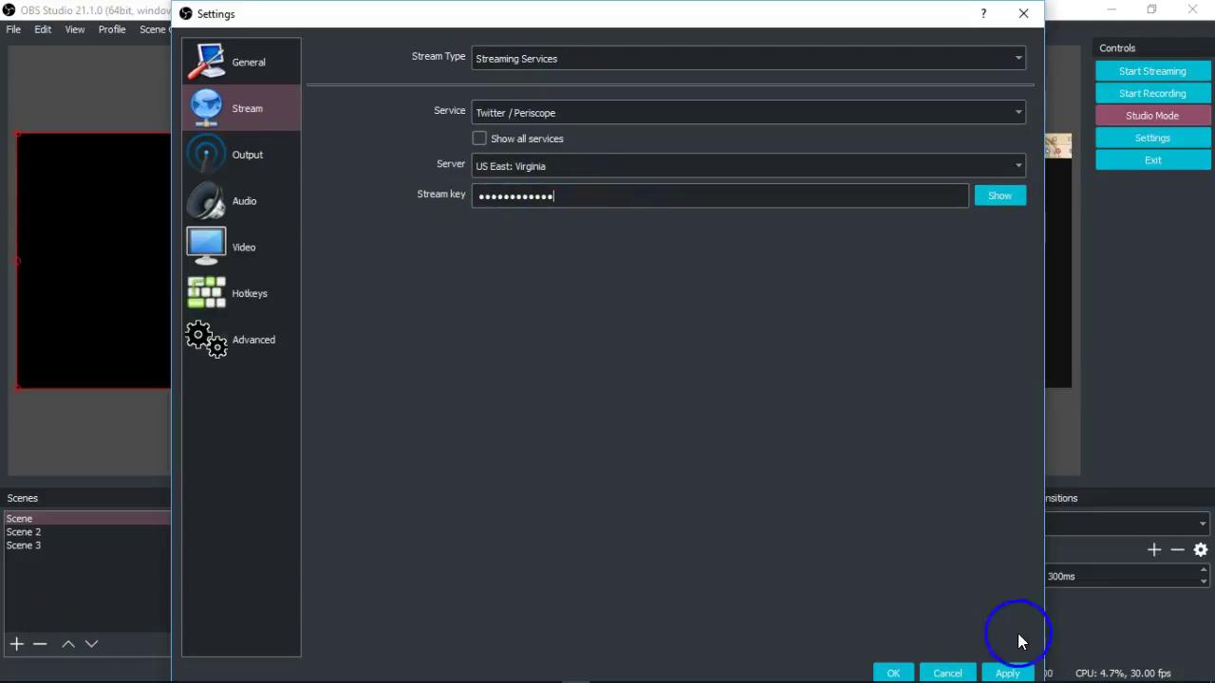
left_click(891, 673)
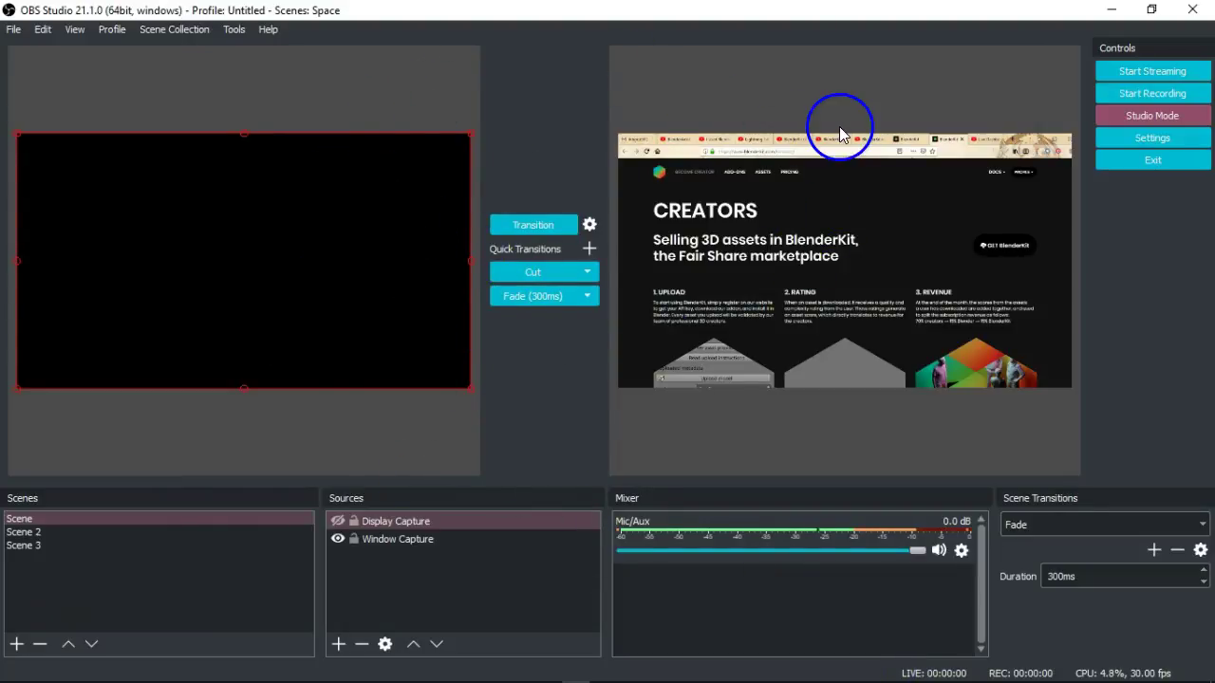
Step: Examine the canvas resolution, output resolution, downscale filter and FPS in the Video settings, and close the settings
left_click(14, 29)
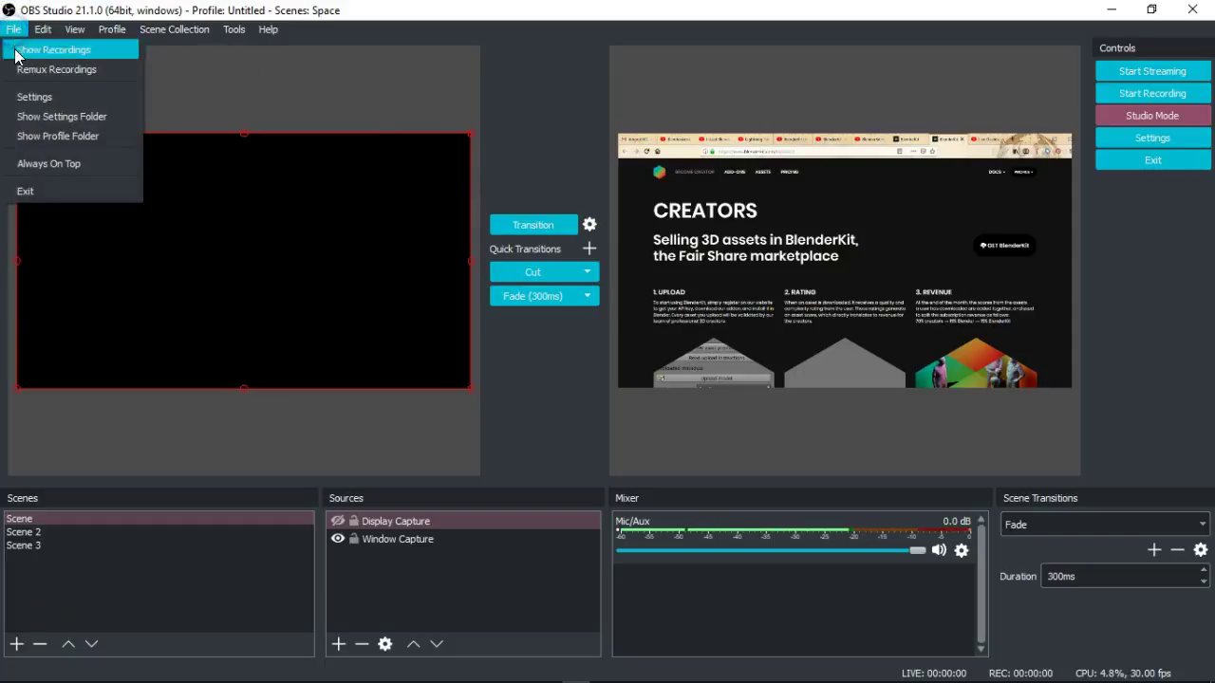
left_click(28, 99)
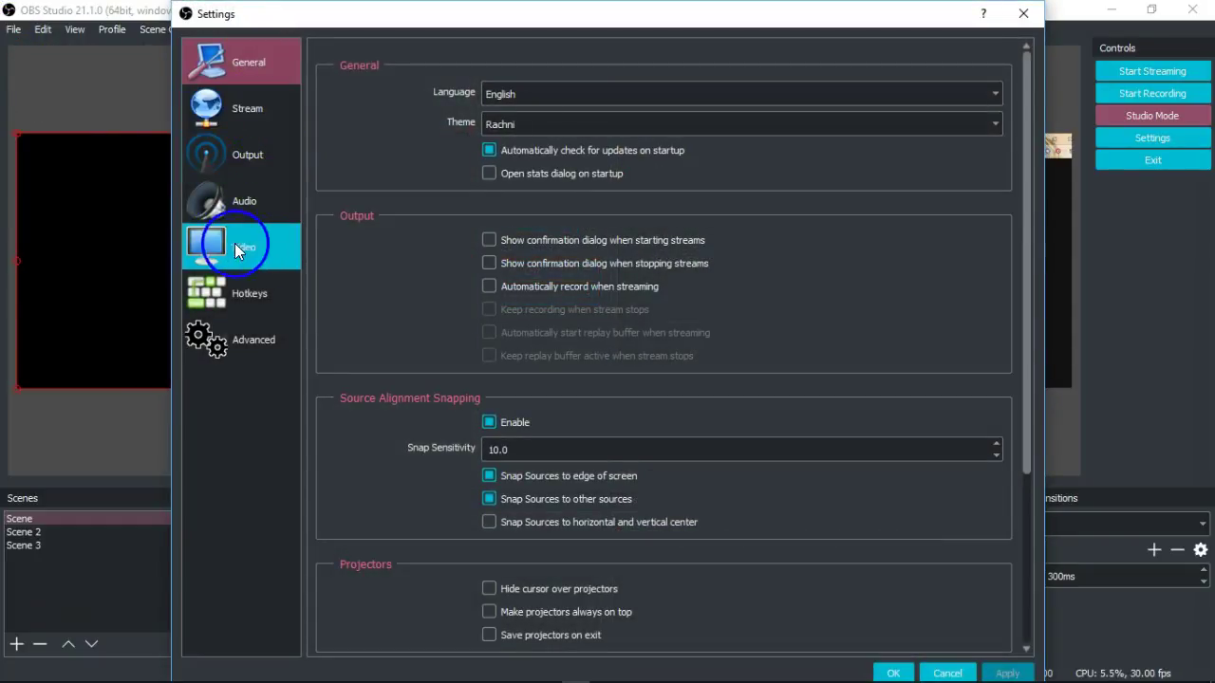
left_click(274, 251)
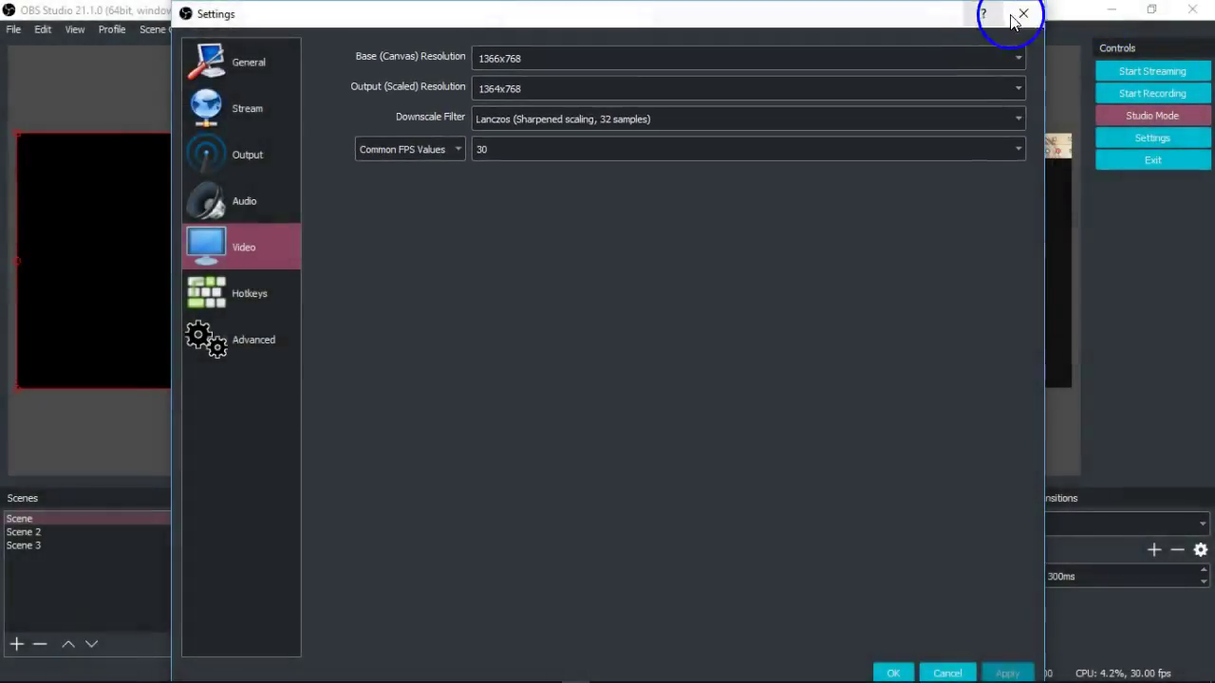
left_click(1023, 14)
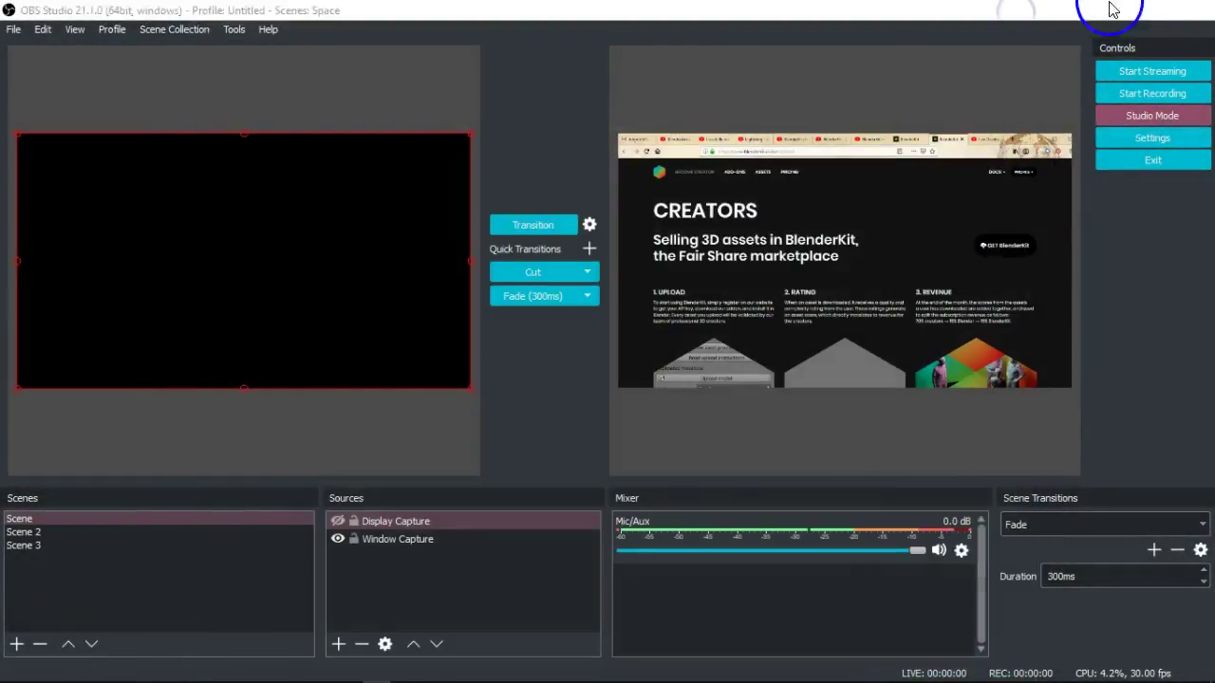
Step: Minimize the OBS and Blender windows and check the screen resolution in the Windows Display settings
left_click(1111, 10)
left_click(1111, 17)
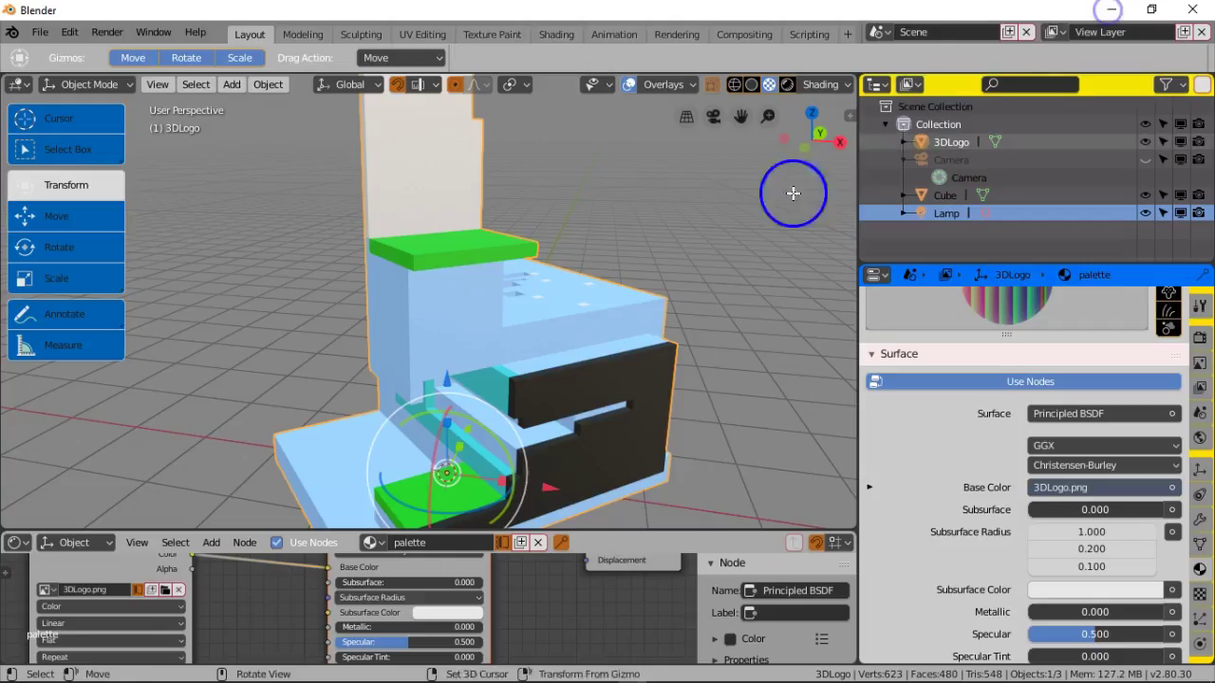
left_click(1105, 9)
left_click(651, 204)
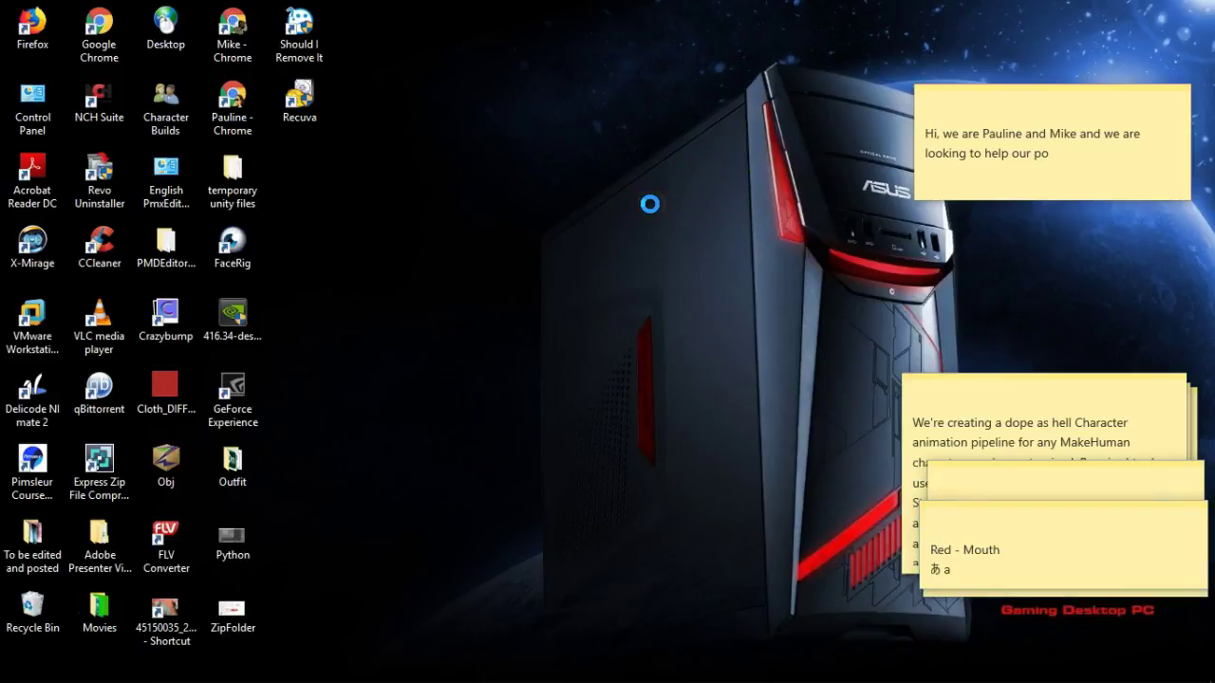
right_click(650, 204)
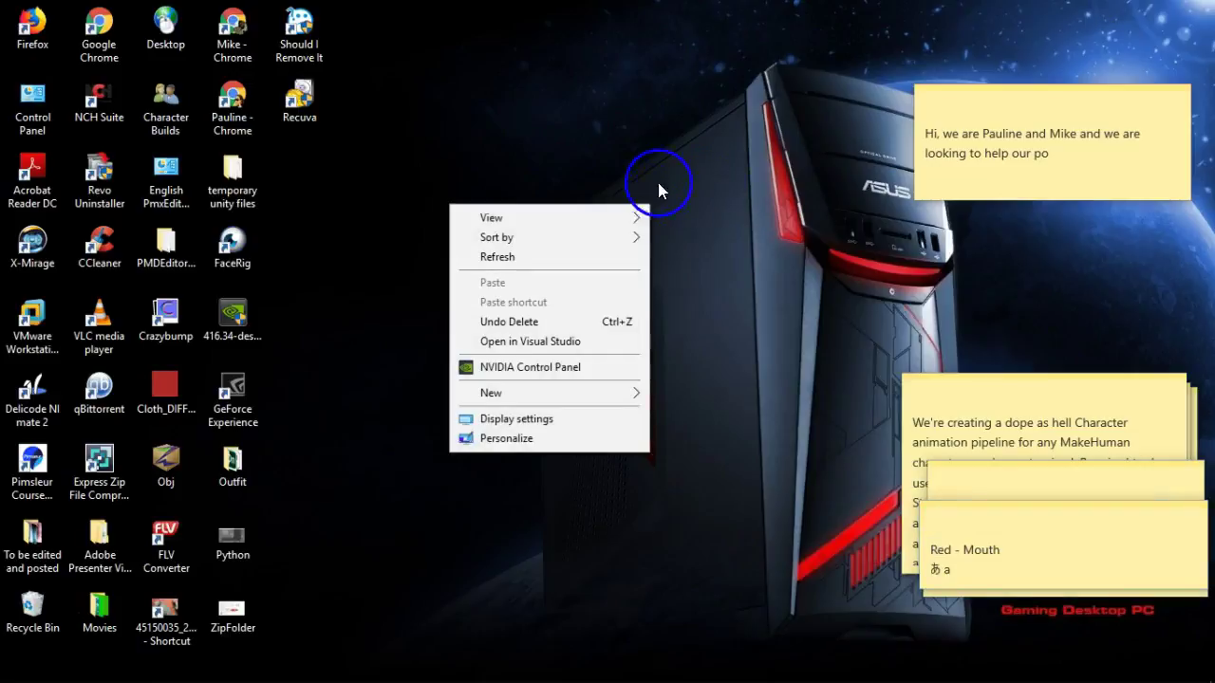
left_click(544, 420)
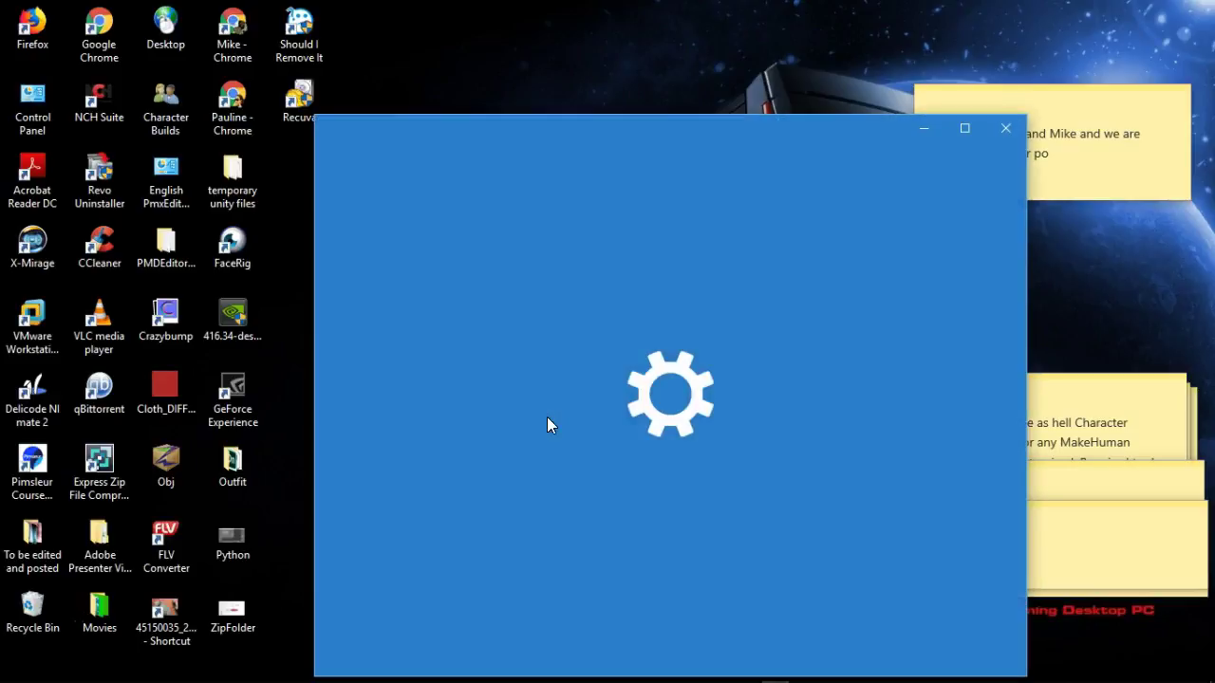
left_click(642, 348)
left_click(637, 399)
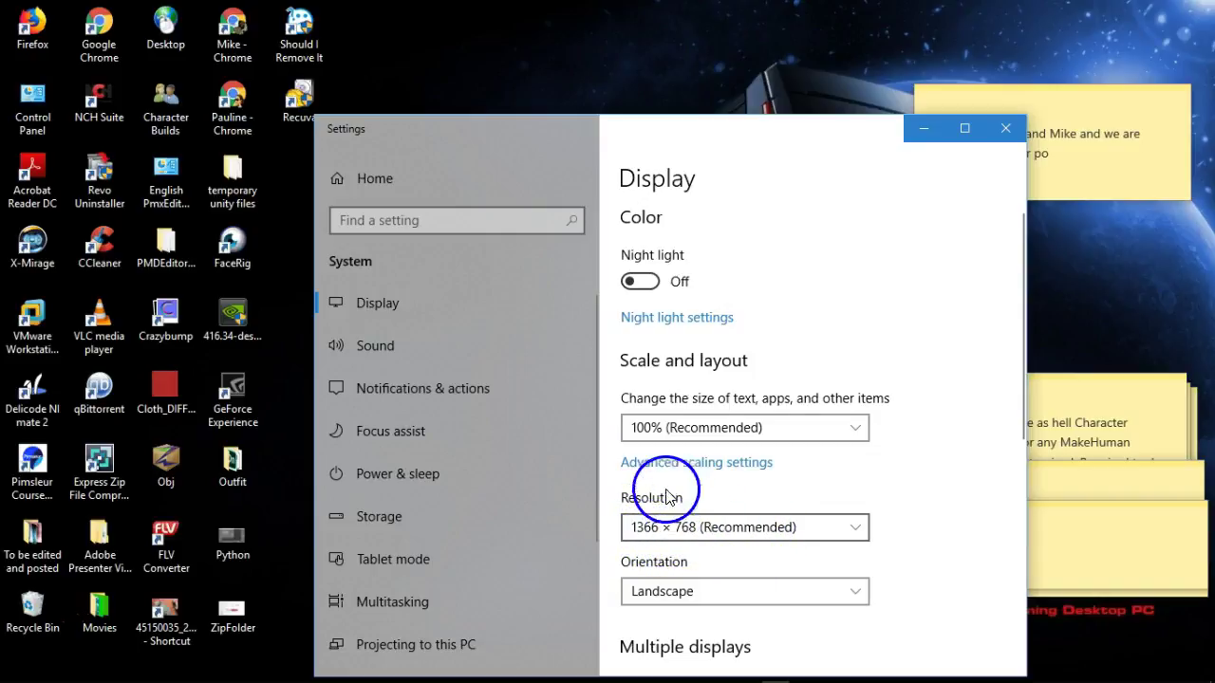
Step: Switch back to OBS and compare its base and output resolutions in the Video settings with the screen resolution
mouse_move(506, 676)
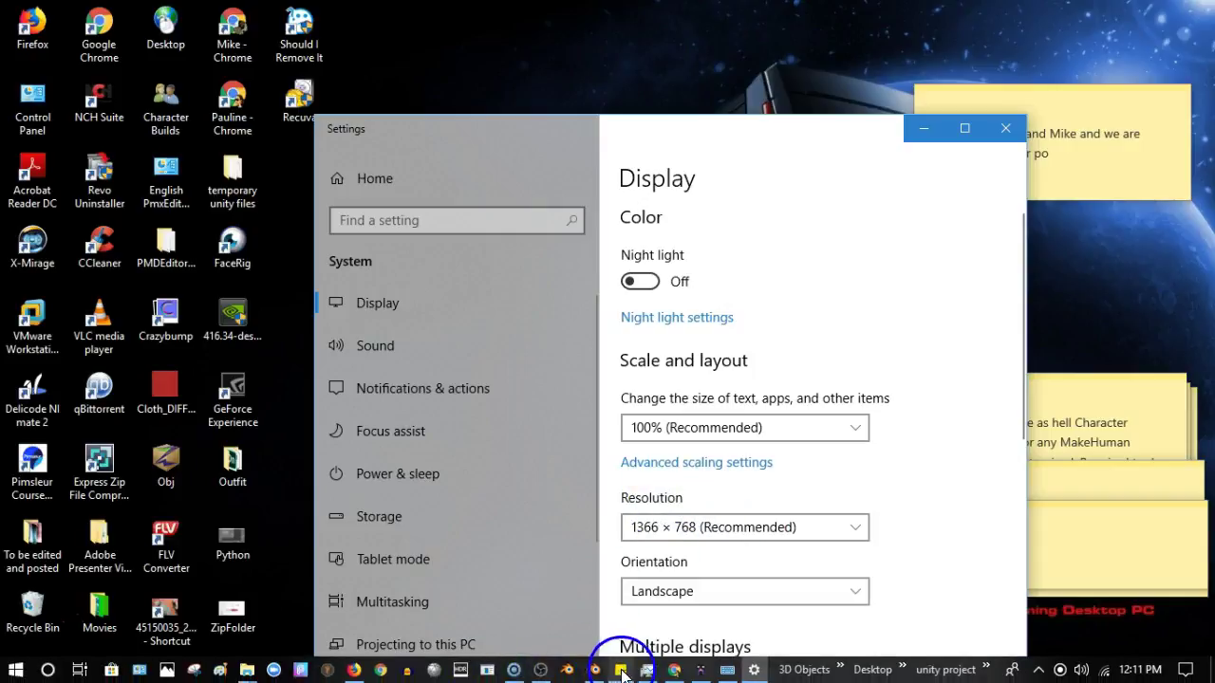
left_click(541, 672)
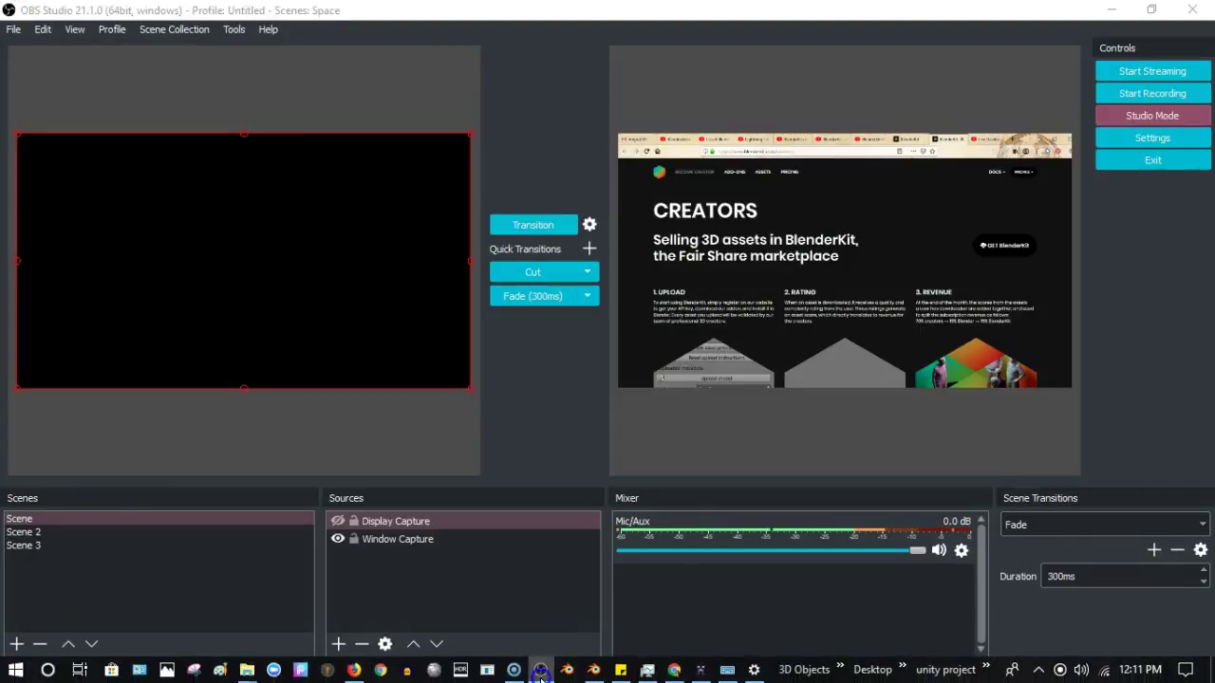
left_click(541, 672)
left_click(541, 672)
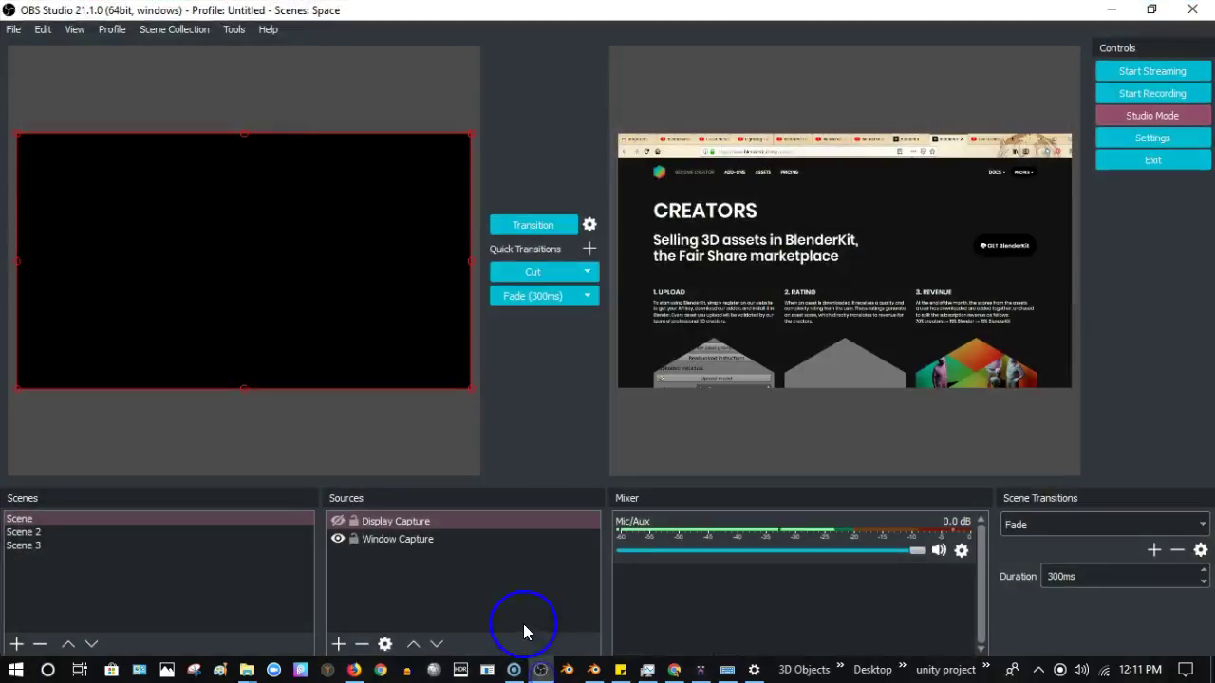
left_click(13, 29)
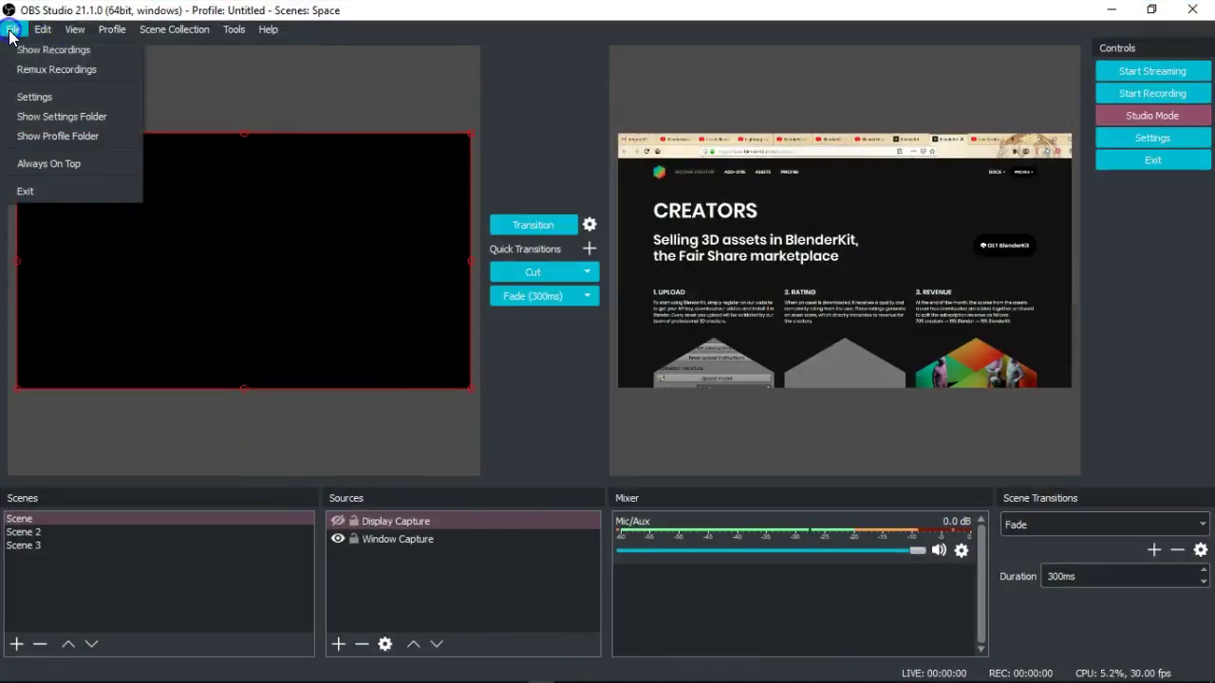
left_click(57, 95)
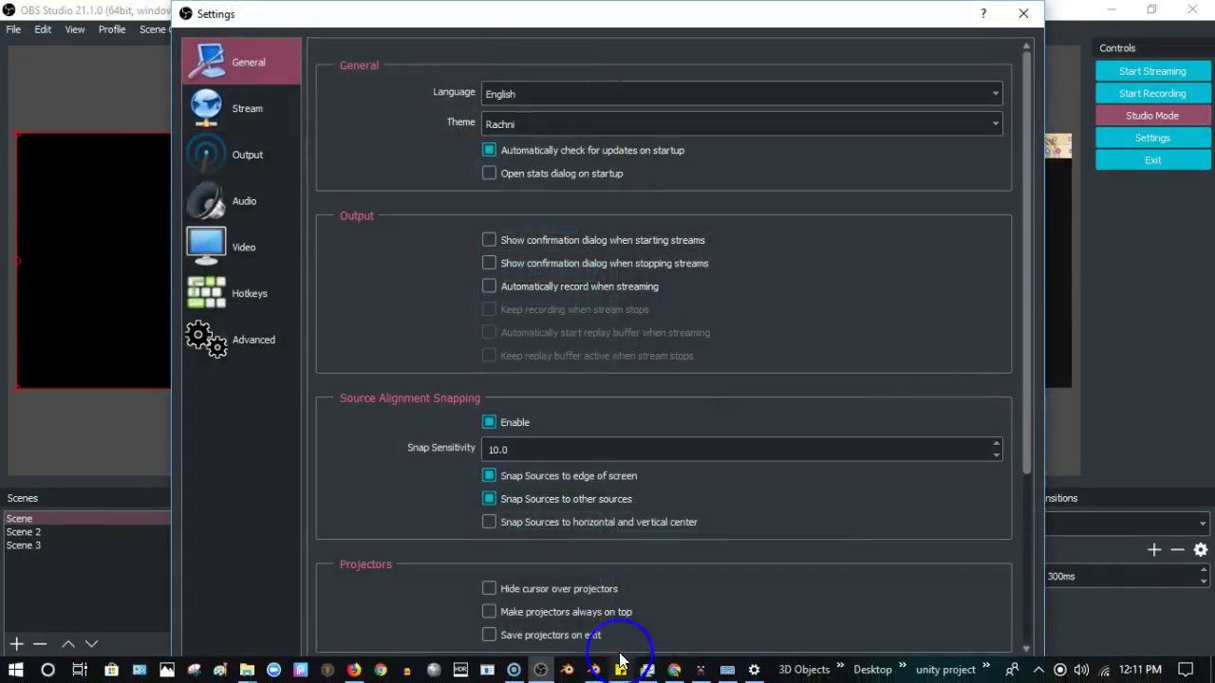
left_click(252, 238)
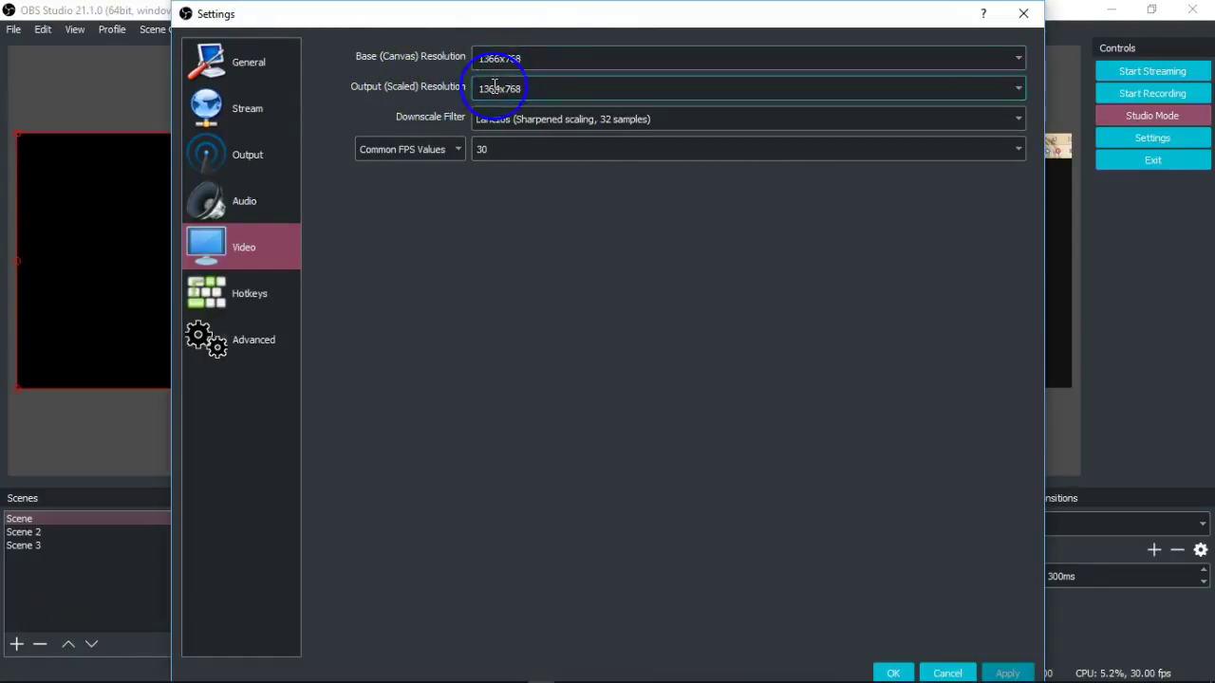
Step: Examine the streaming encoder settings in the Output and Video settings, and switch to Firefox to compare them with the help article's key settings
left_click(248, 159)
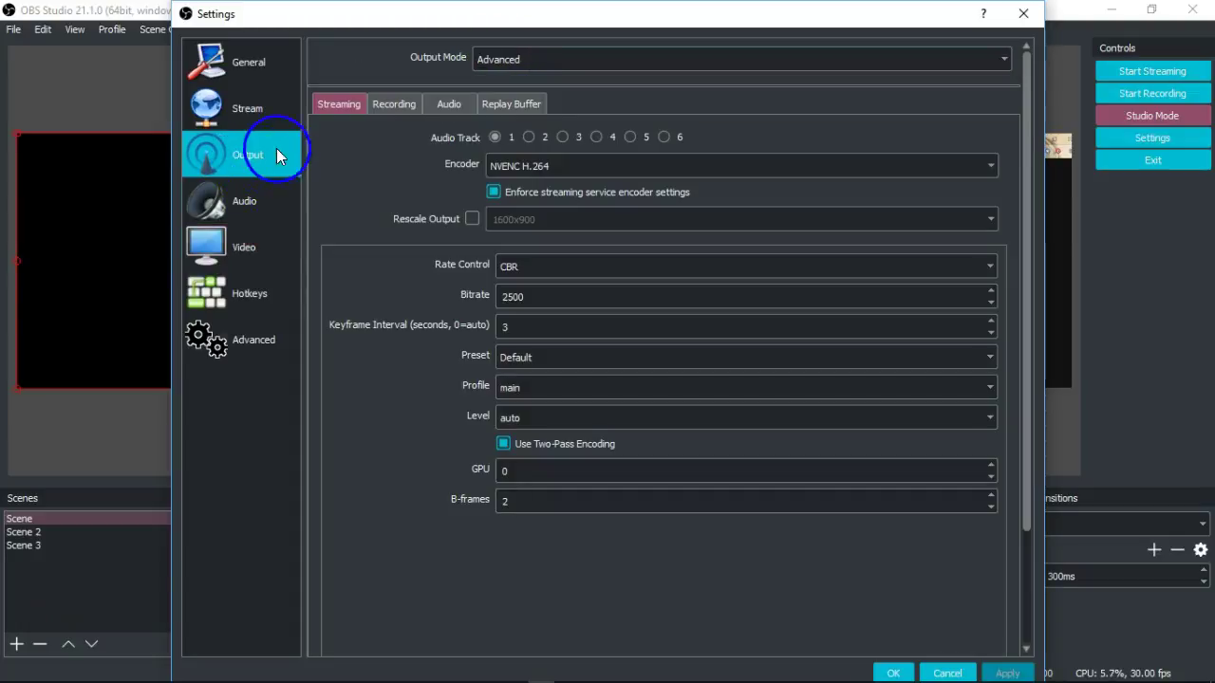
left_click(255, 249)
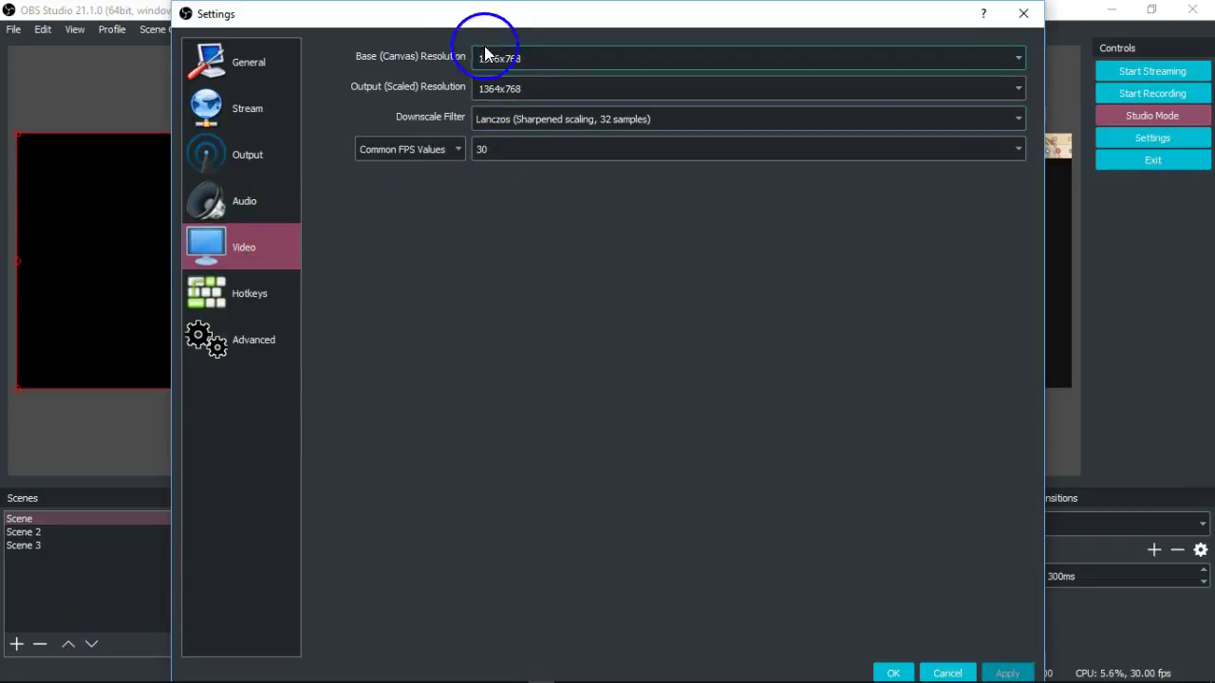
left_click(235, 153)
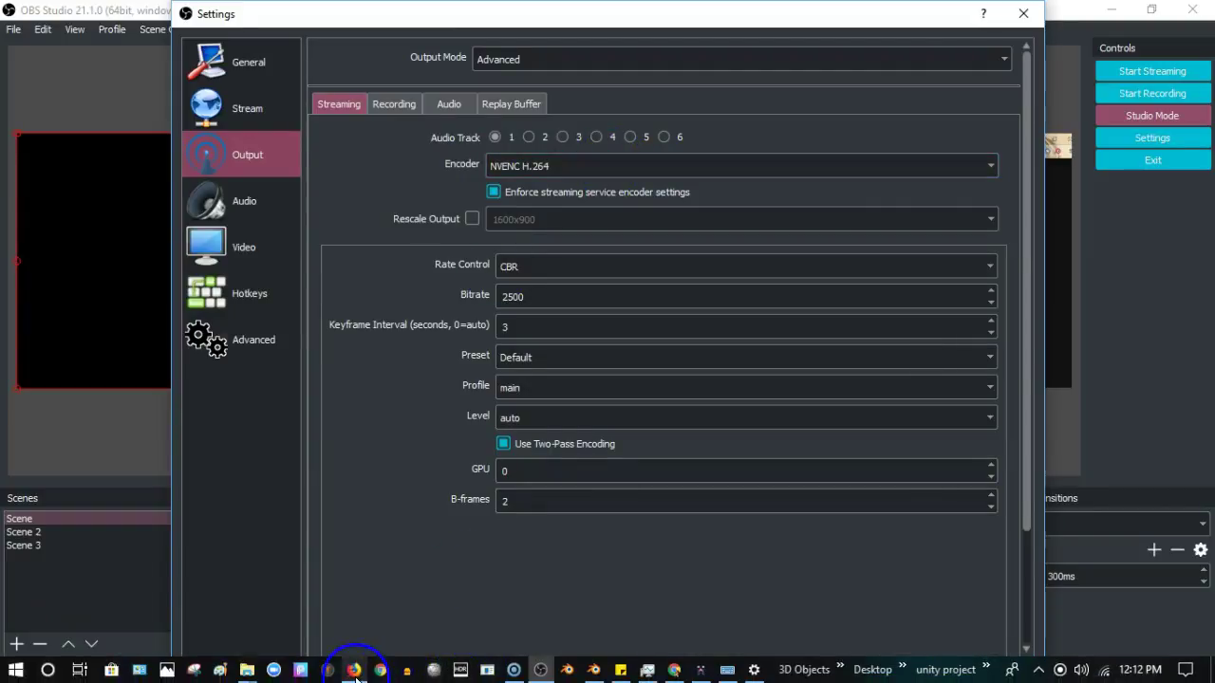
left_click(353, 671)
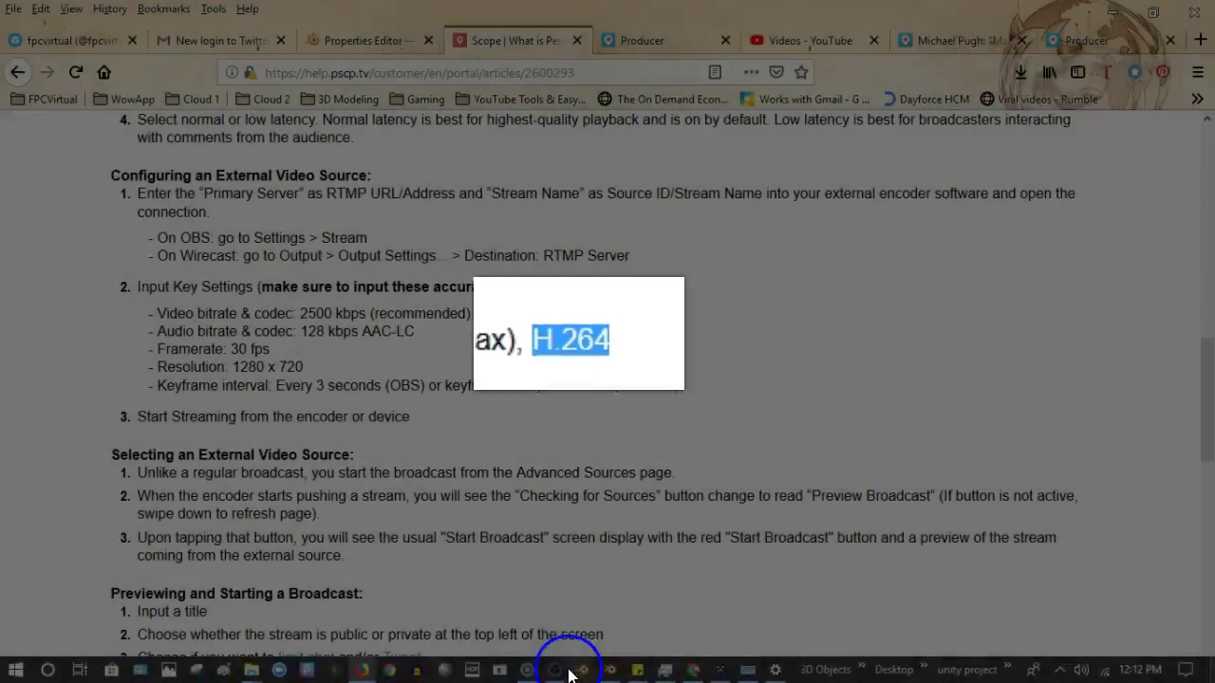
Step: Switch back to OBS and examine the available streaming encoders and the bitrate without changing them
left_click(557, 669)
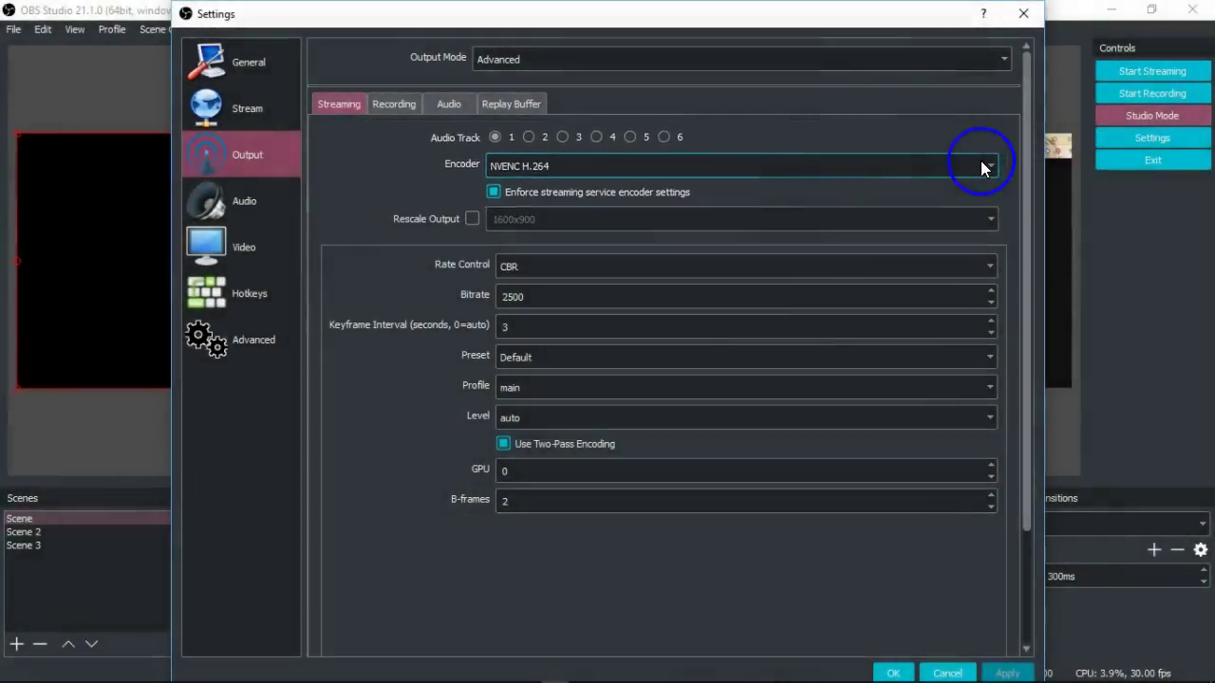
left_click(984, 167)
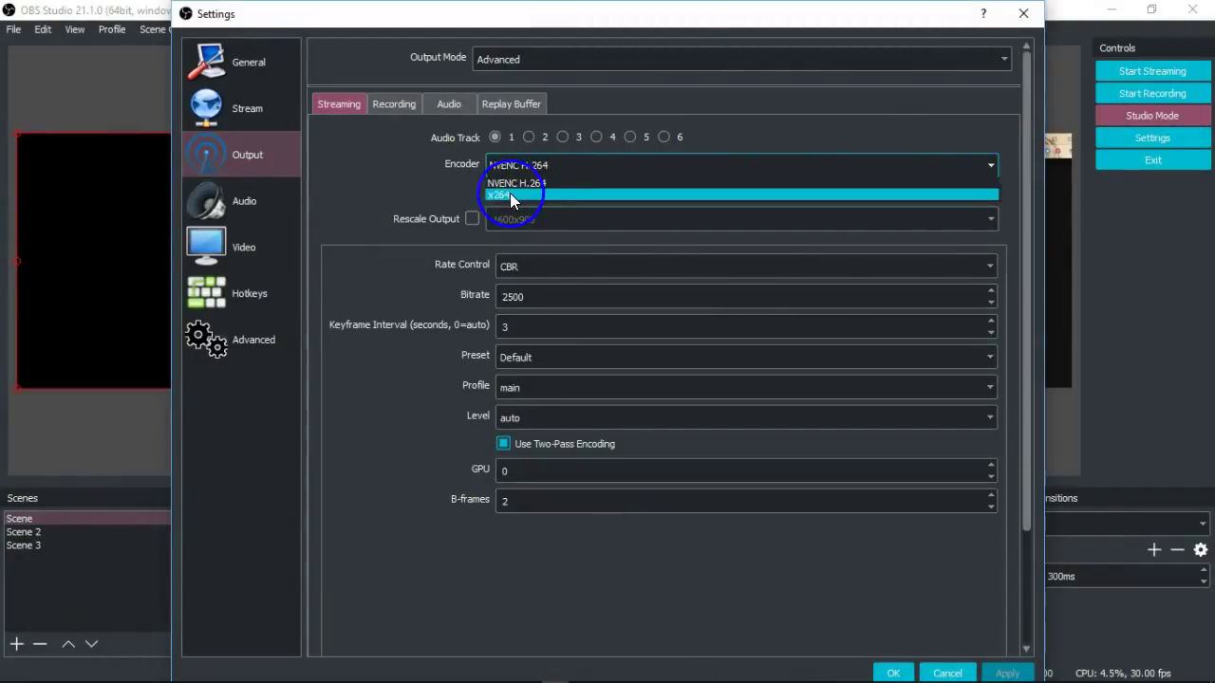
left_click(424, 182)
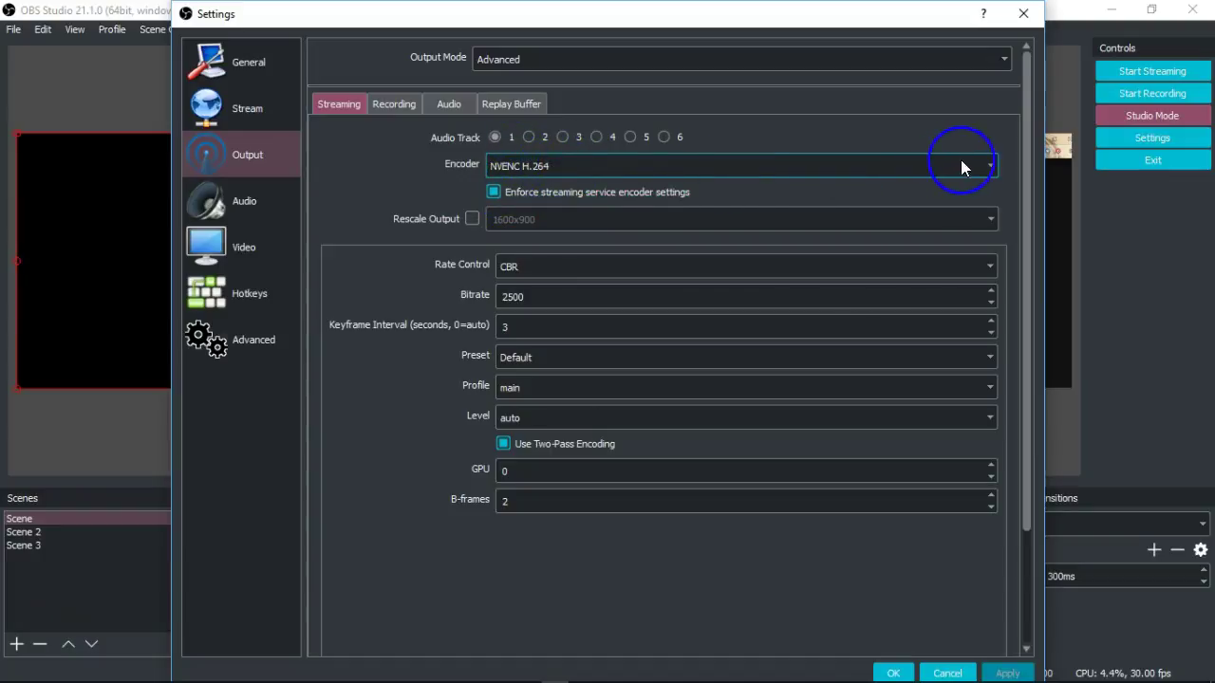
left_click(993, 166)
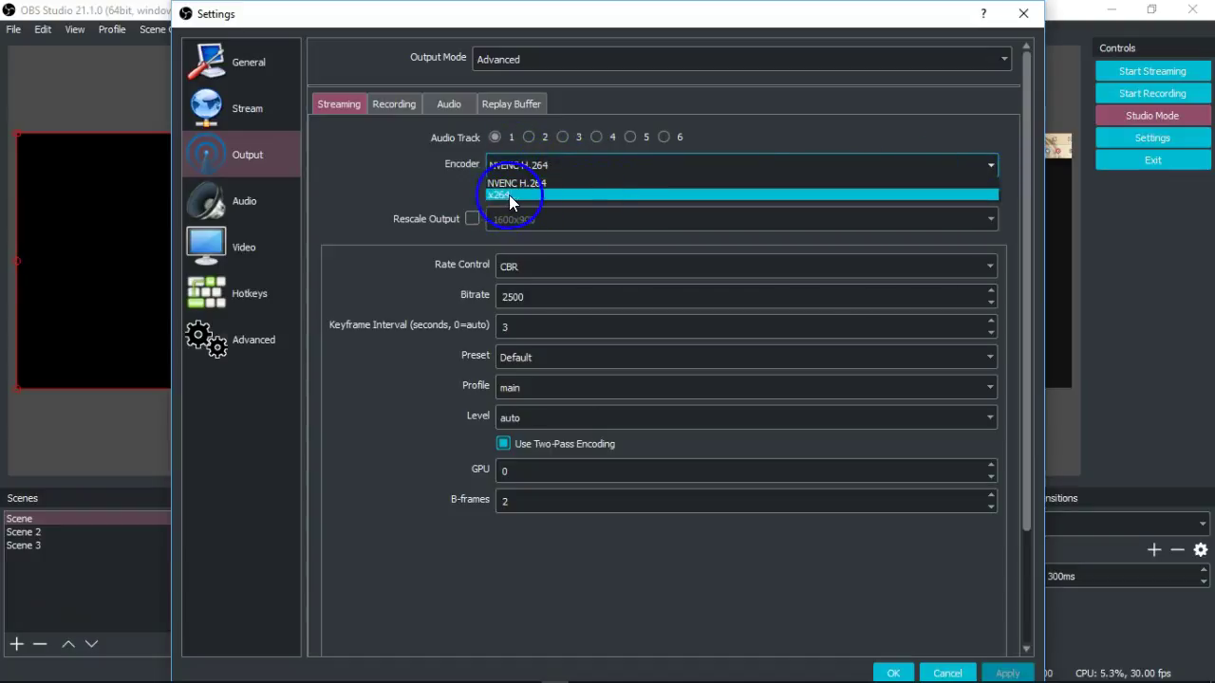
left_click(442, 181)
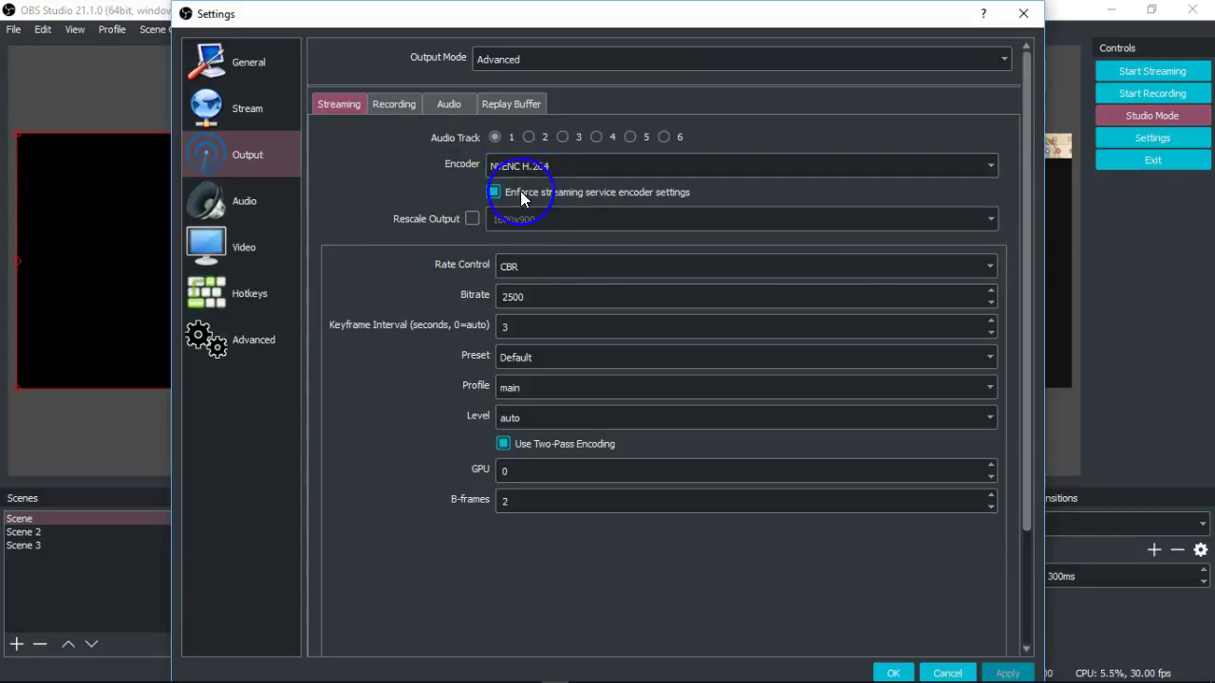
left_click(514, 298)
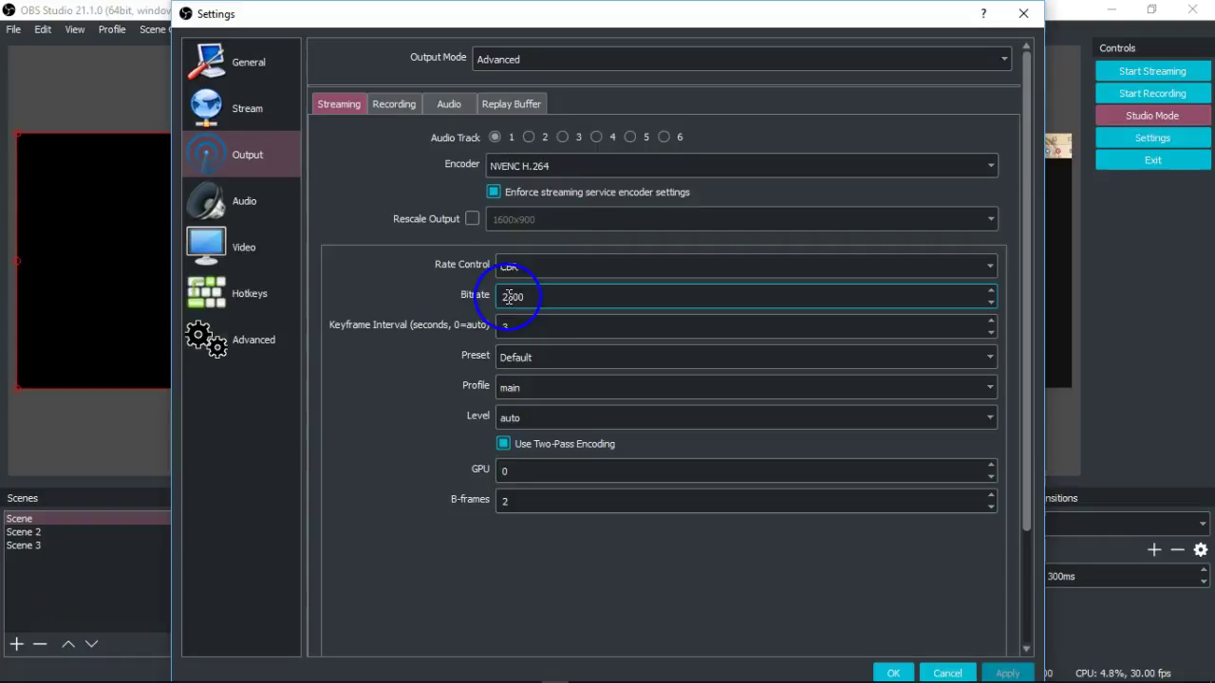
Step: Switch to Firefox and examine the recommended video bitrate, framerate, resolution and keyframe interval in the help article
left_click(362, 672)
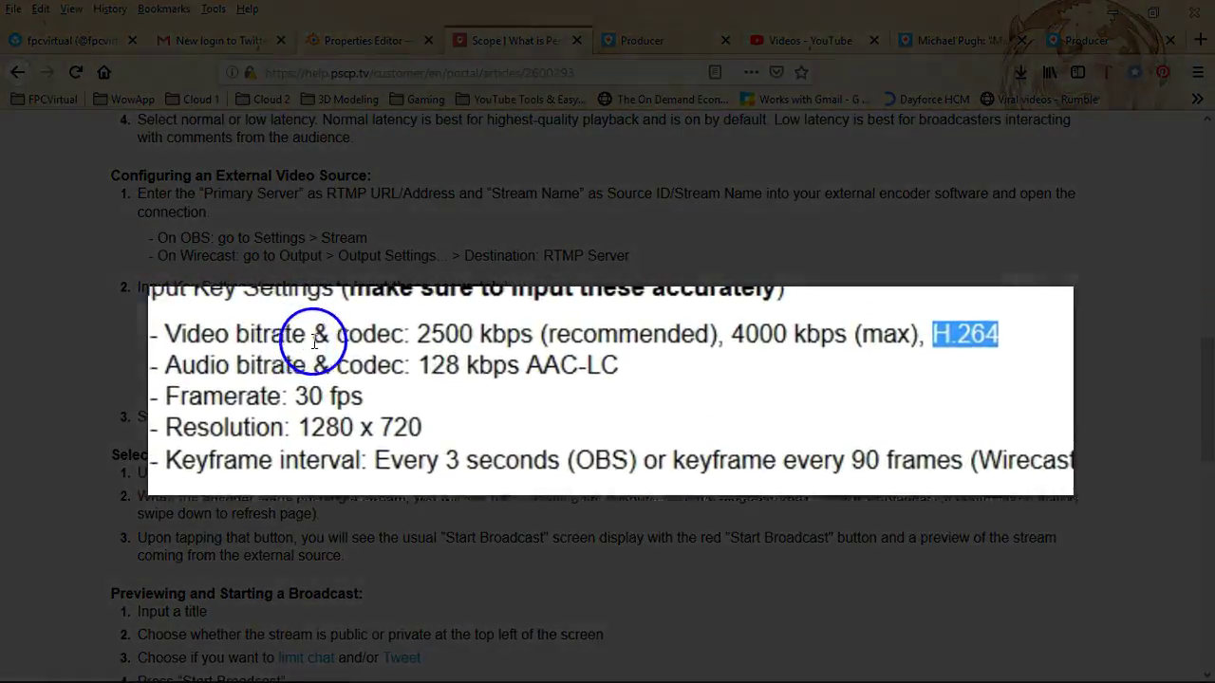
left_click_drag(420, 337, 472, 335)
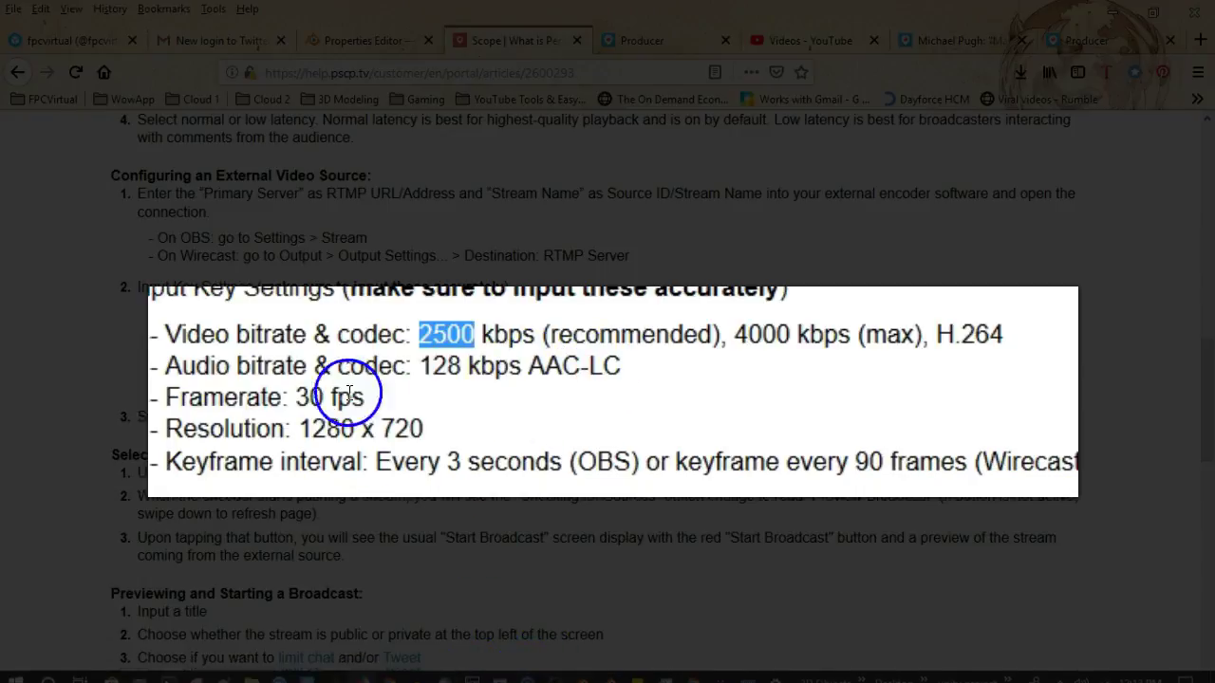
left_click_drag(312, 429, 399, 425)
left_click(298, 428)
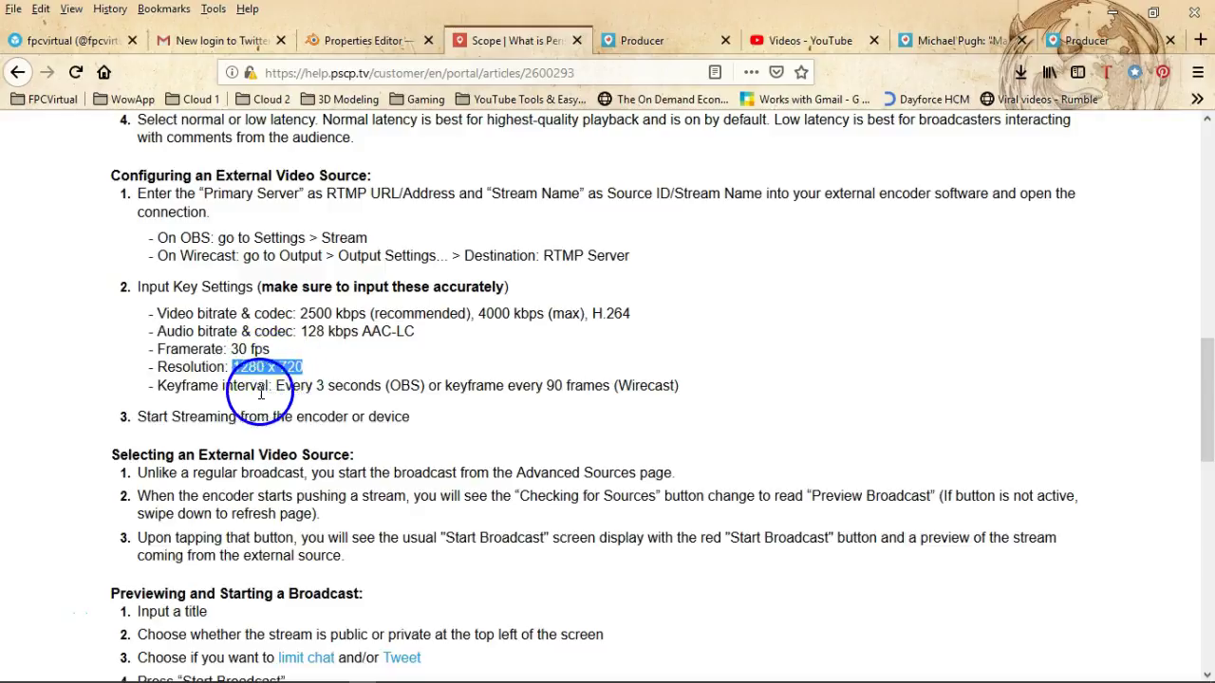
left_click(276, 385)
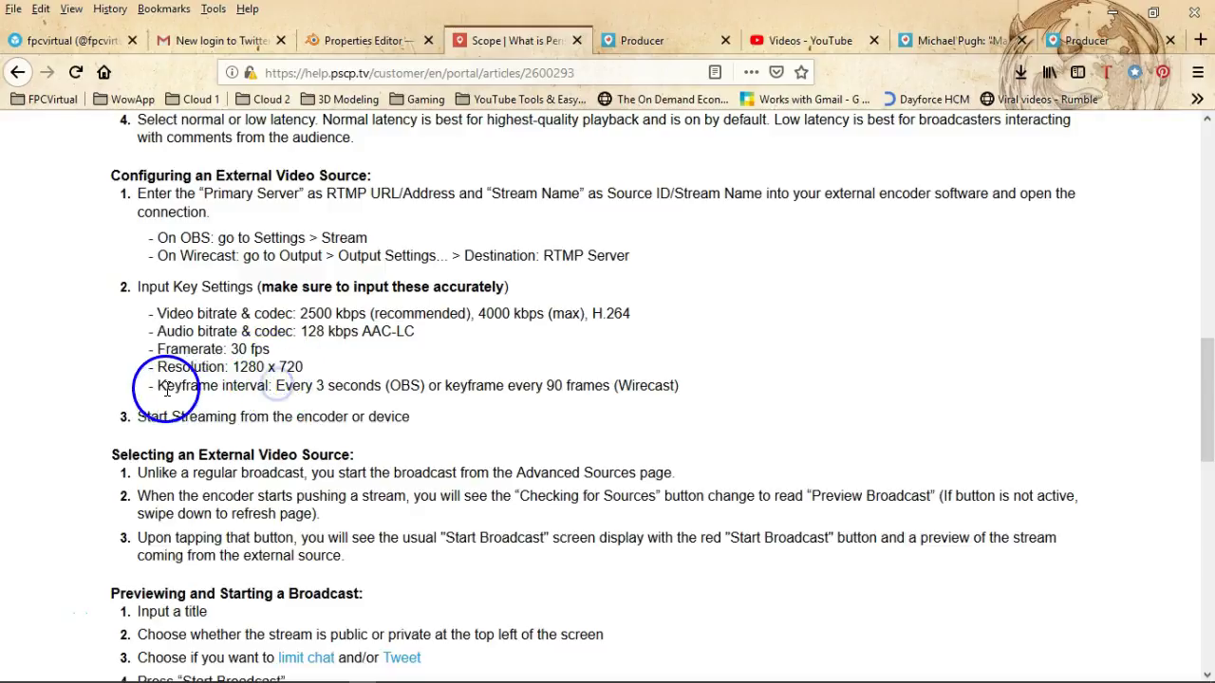
Step: Switch back to OBS and accept the streaming output settings
mouse_move(567, 674)
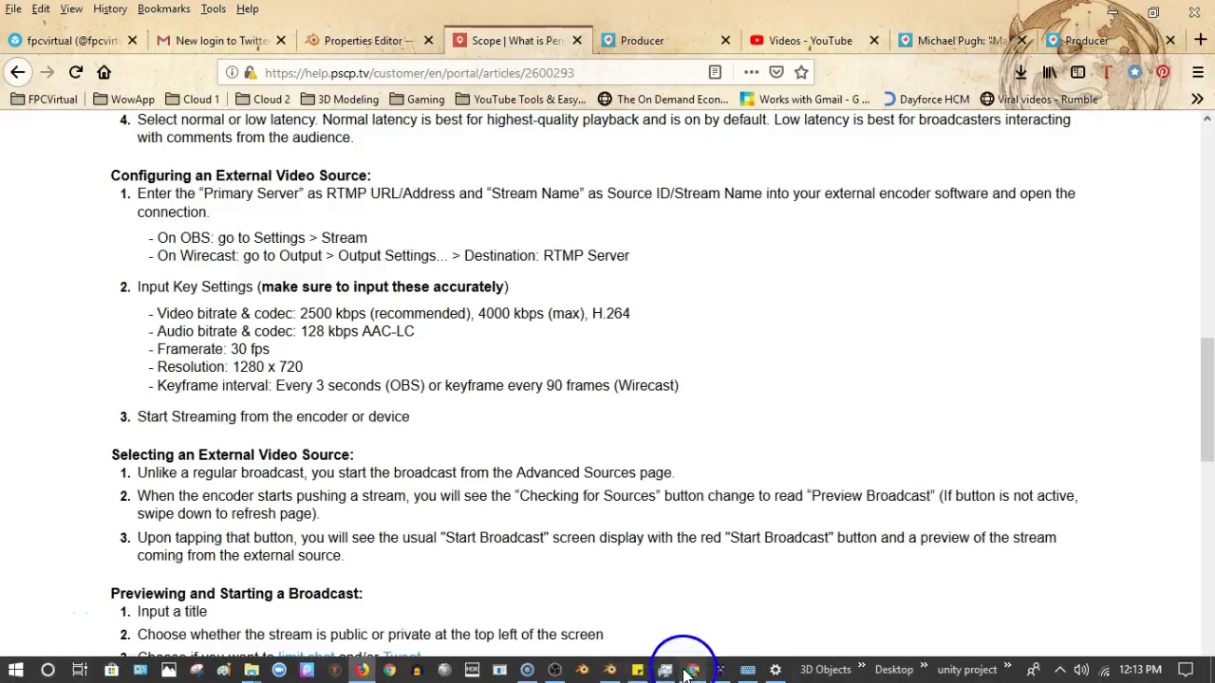
left_click(551, 671)
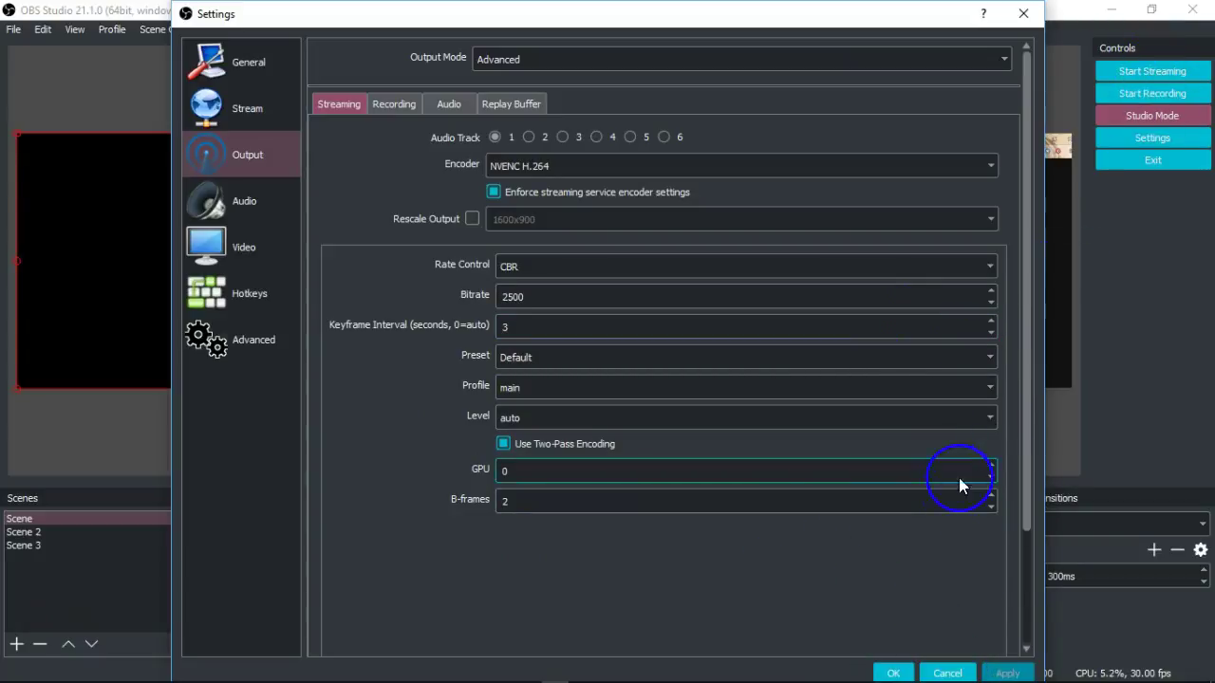
left_click(893, 670)
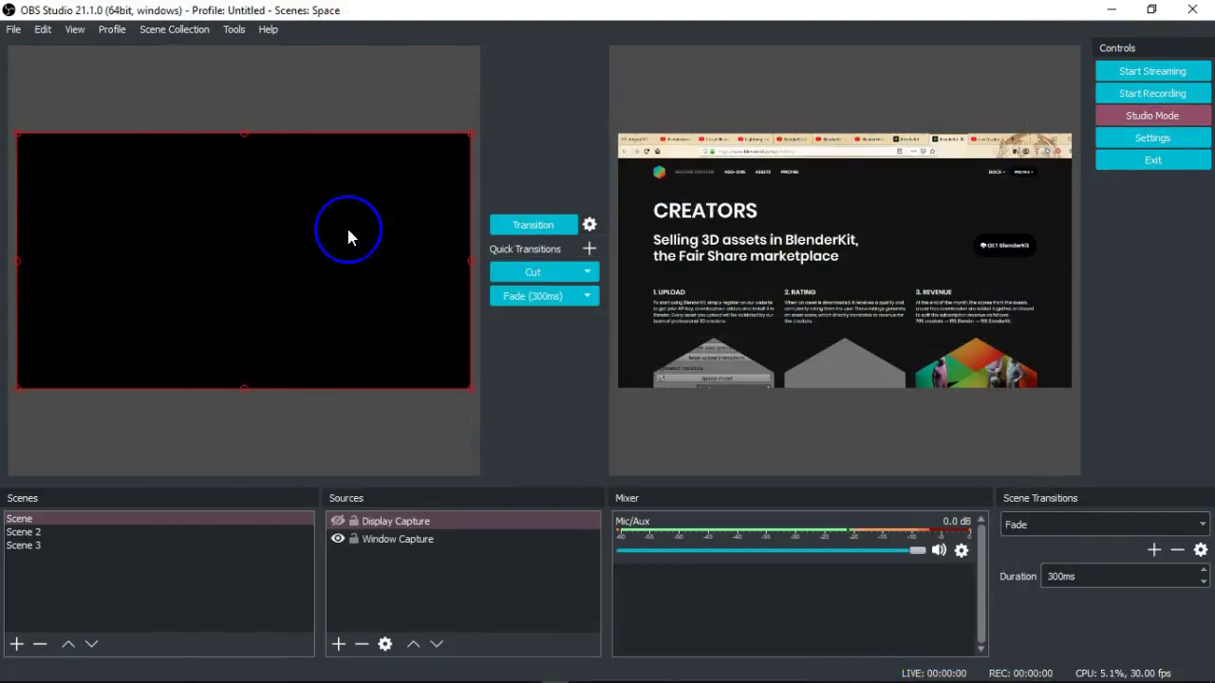
Step: Preview Scene 2 and Scene 3, and transition the scene named Scene to the program output
left_click(24, 533)
left_click(36, 547)
left_click(36, 533)
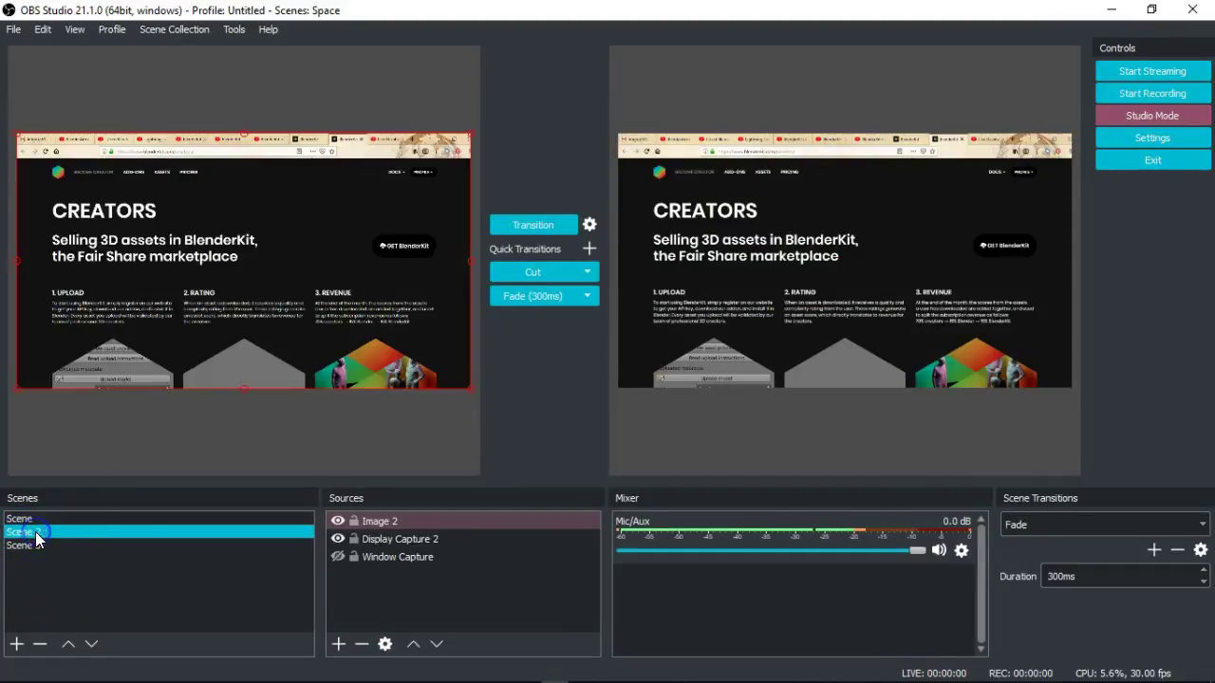
left_click(72, 519)
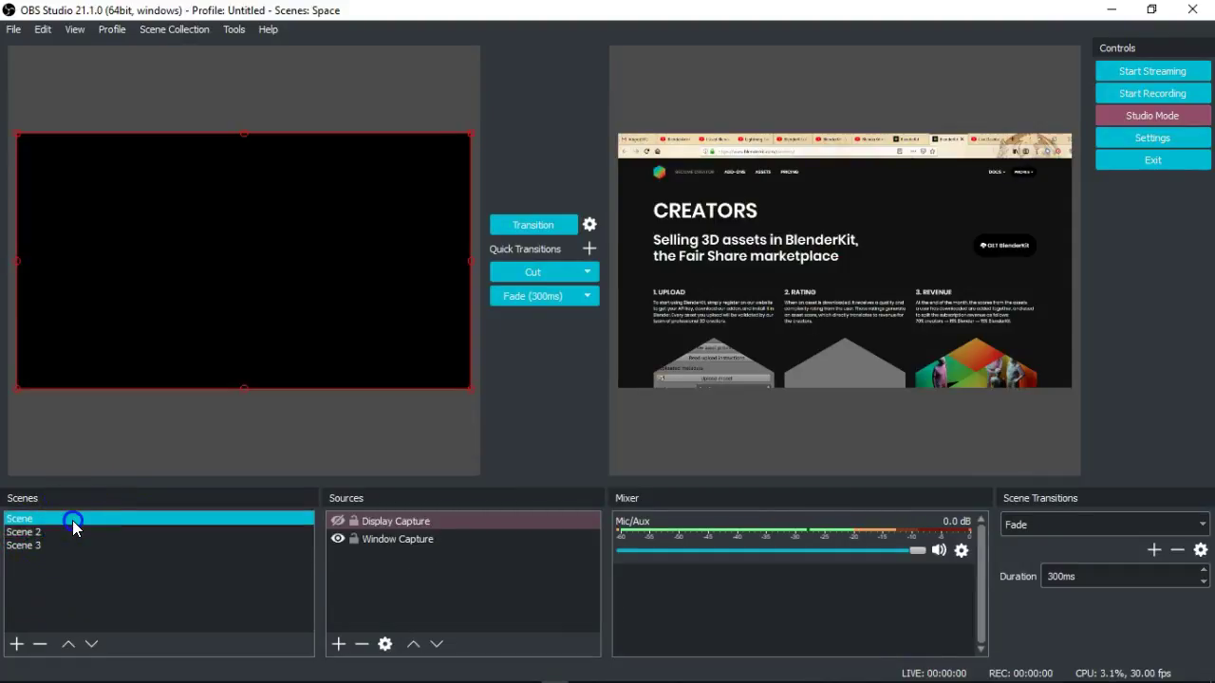
left_click(539, 228)
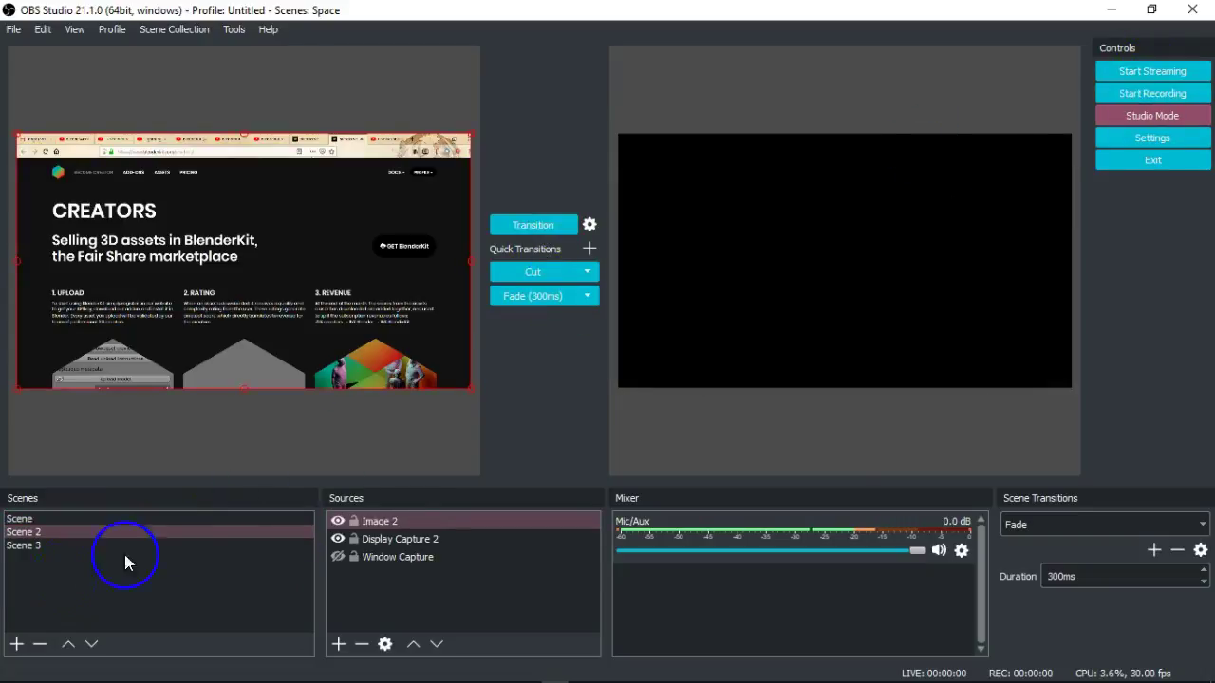
Step: Preview Scene 3, show the Window Capture source below its Color Source, and inspect the other sources
left_click(33, 532)
left_click(35, 544)
left_click(218, 332)
left_click(196, 166)
left_click(348, 571)
left_click(400, 541)
left_click(338, 539)
left_click(386, 558)
left_click(376, 540)
mouse_move(374, 543)
left_mouse_down()
mouse_move(379, 516)
mouse_move(354, 569)
mouse_move(388, 552)
mouse_move(375, 521)
left_mouse_up()
left_click(423, 558)
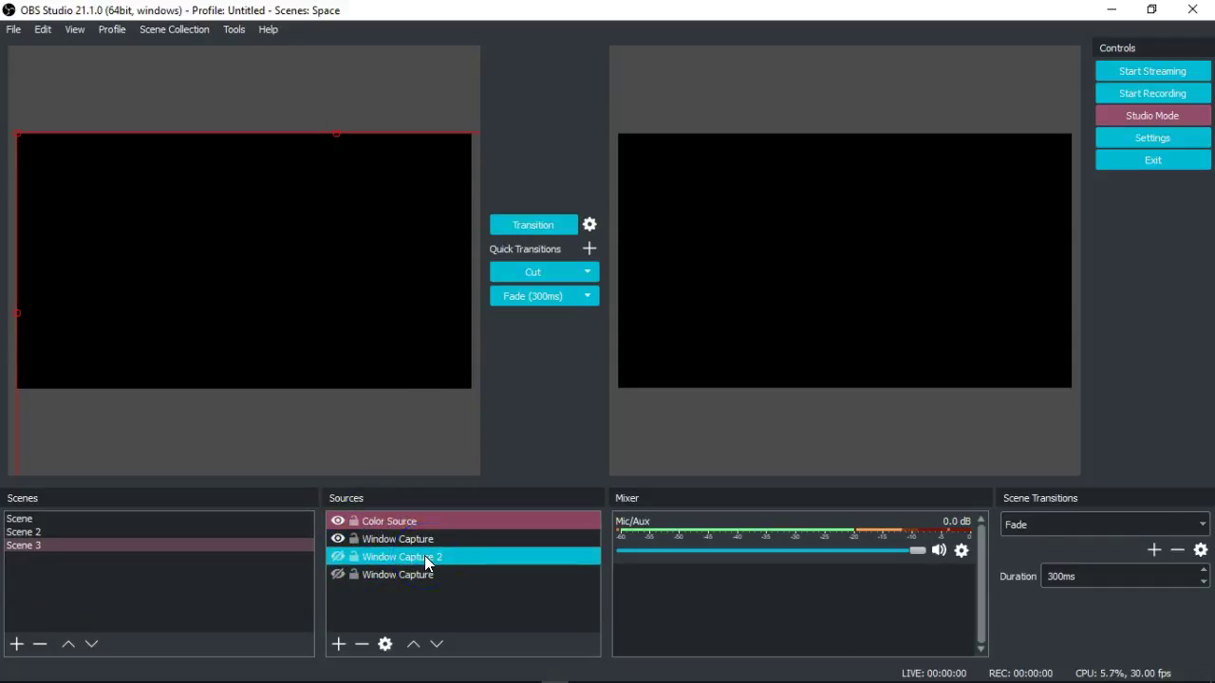
Step: Return to the scene named Scene and show its Display Capture source along with the Window Capture
left_click(217, 533)
left_click(176, 519)
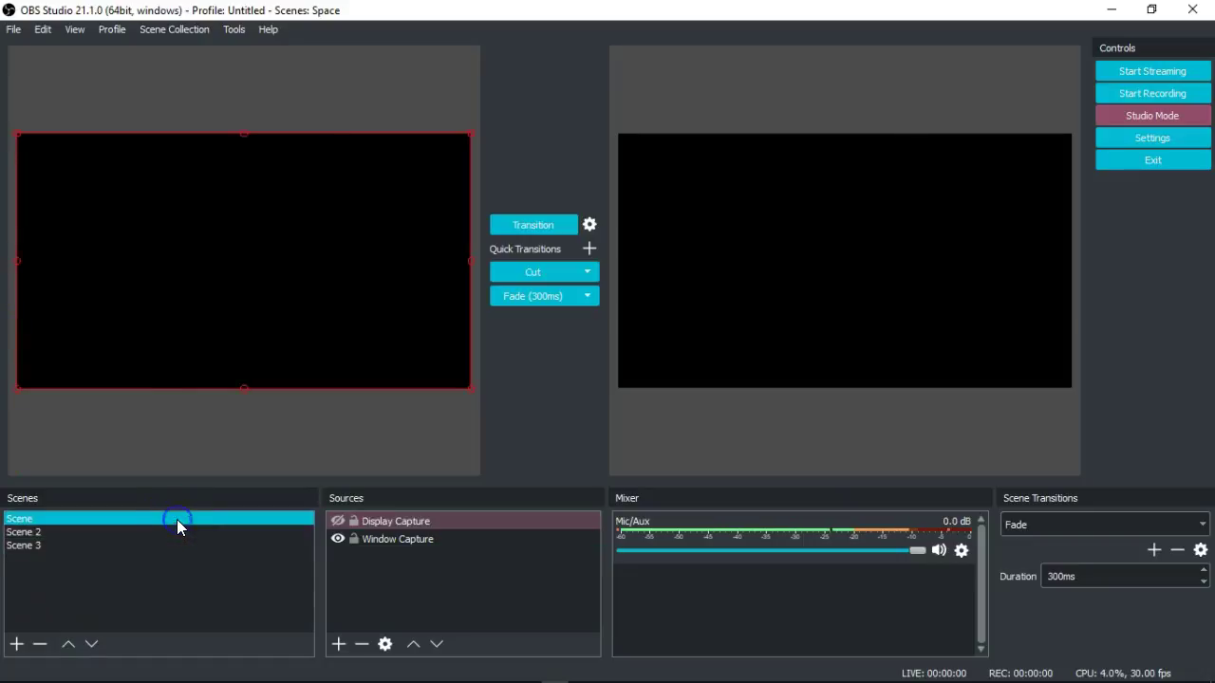
left_click(370, 539)
left_click(338, 539)
left_click(337, 521)
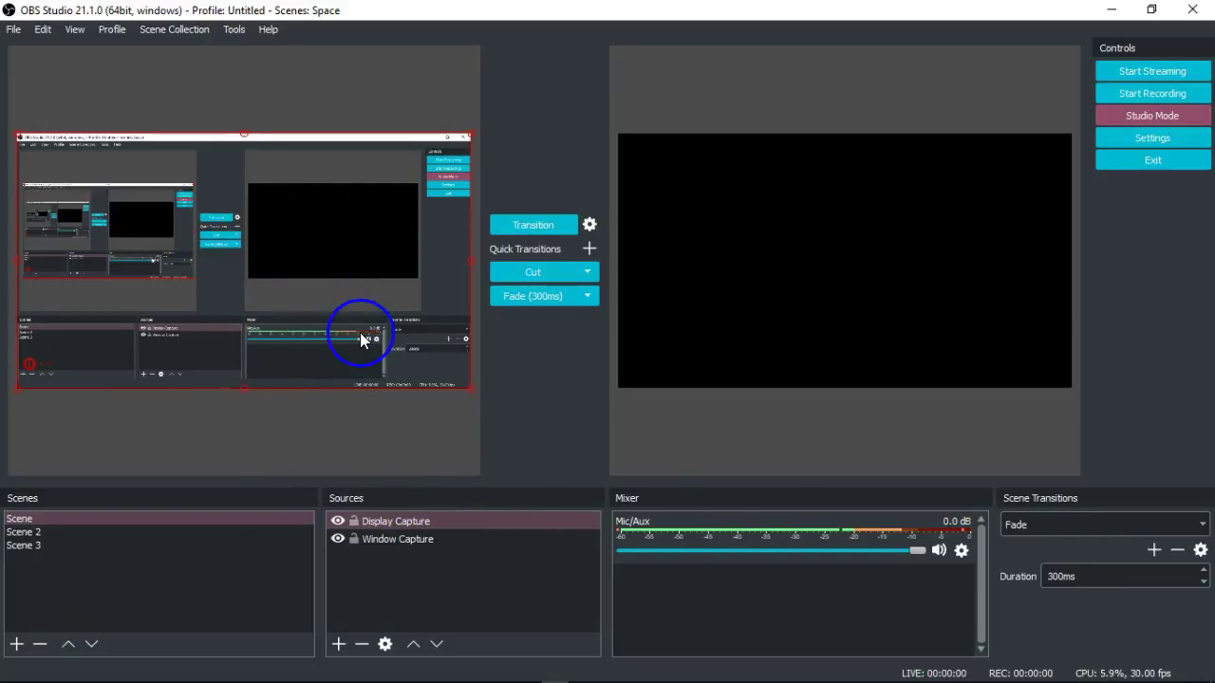
Step: Transition the scene named Scene, with its display capture, to the program output
left_click(164, 532)
left_click(164, 518)
left_click(332, 265)
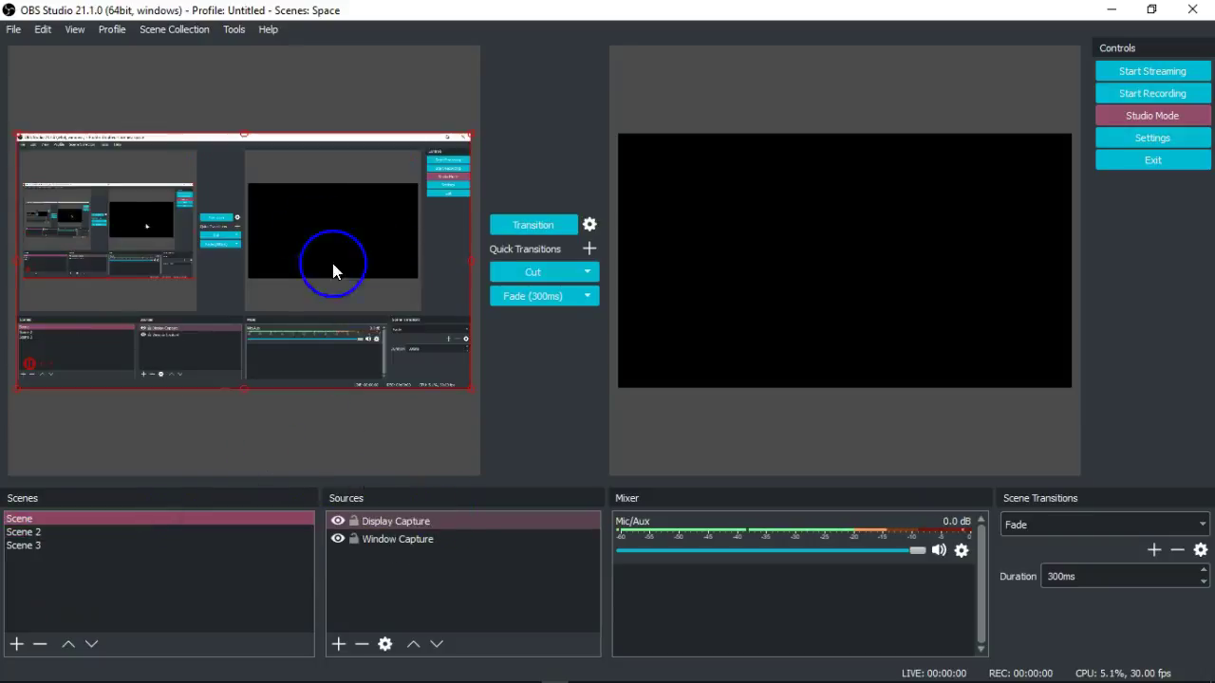
left_click(546, 225)
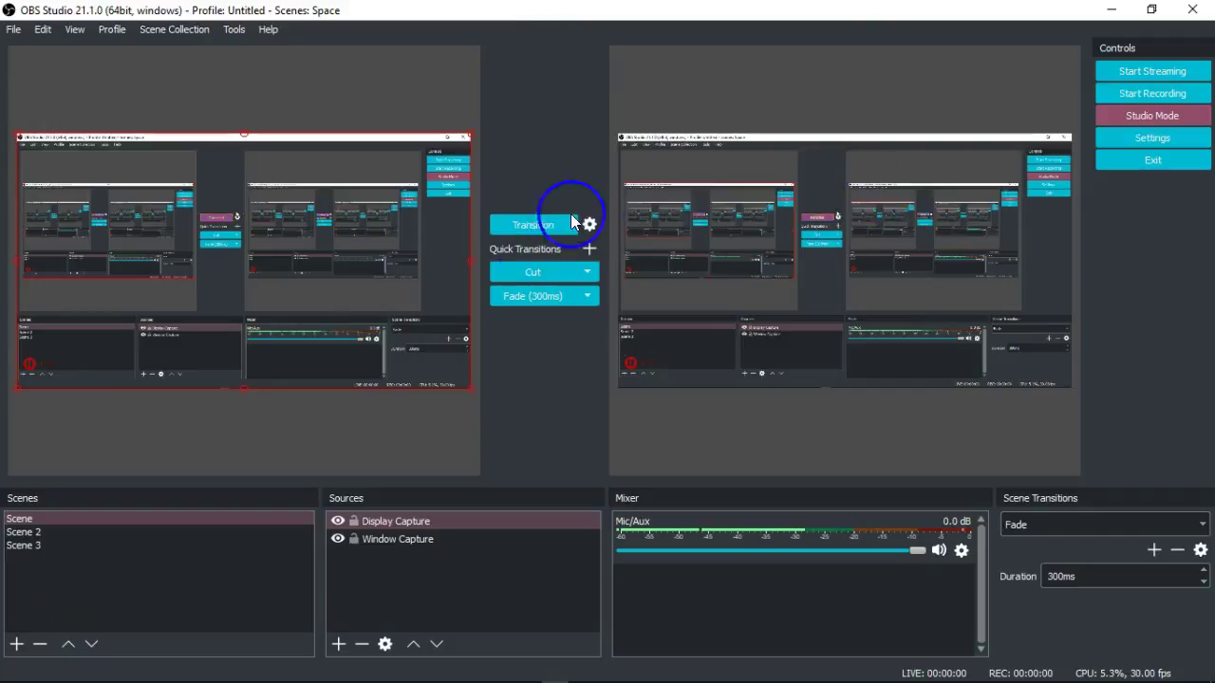
mouse_move(807, 365)
left_mouse_down()
mouse_move(816, 285)
mouse_move(694, 296)
mouse_move(380, 206)
left_mouse_up()
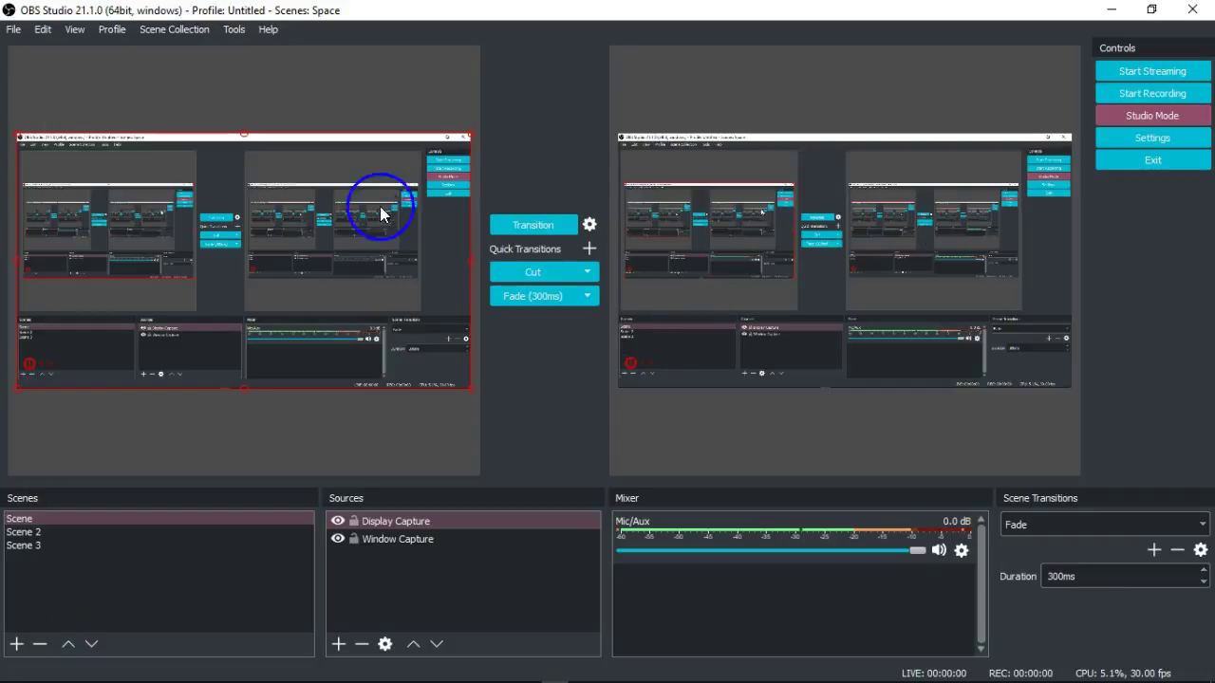
Step: Transition Scene 2 to the program output and put the scene named Scene back in the preview
left_click(48, 532)
left_click(558, 220)
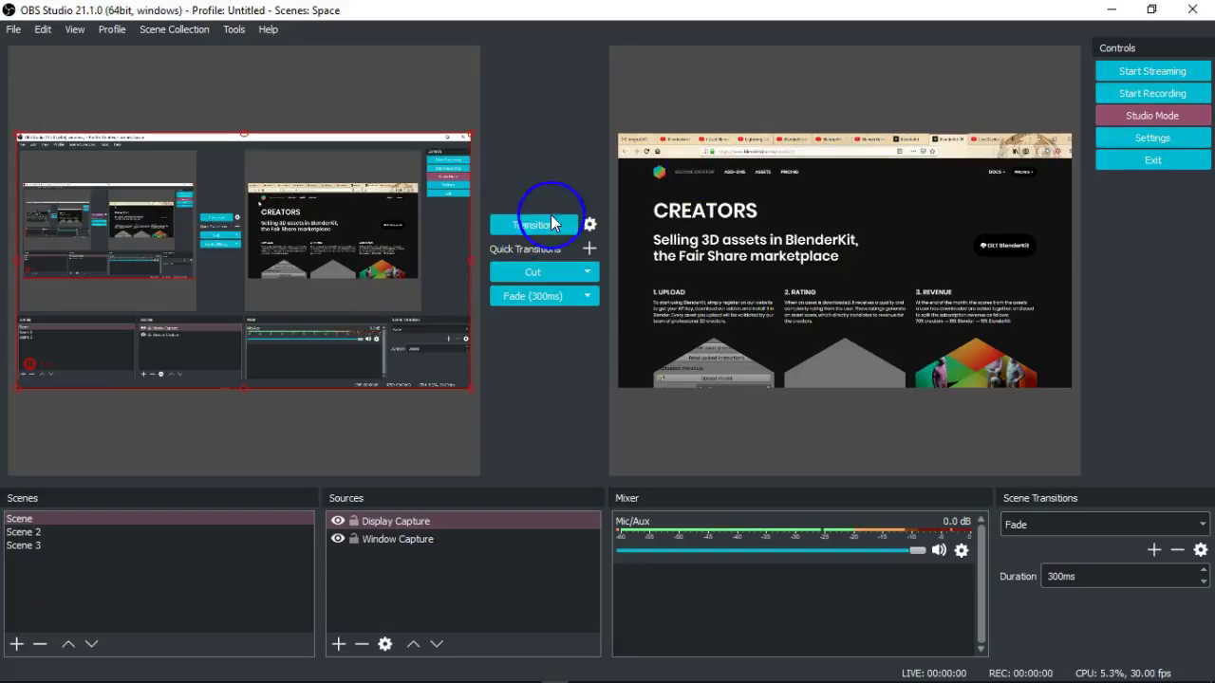
left_click(231, 529)
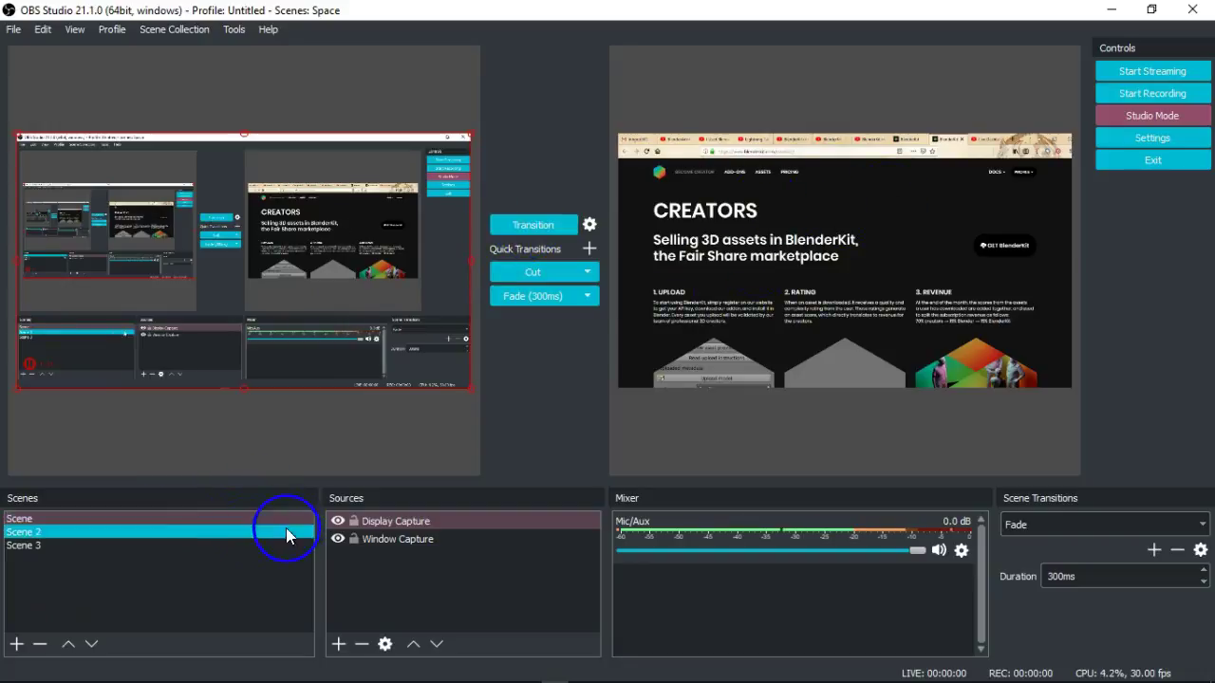
left_click(195, 533)
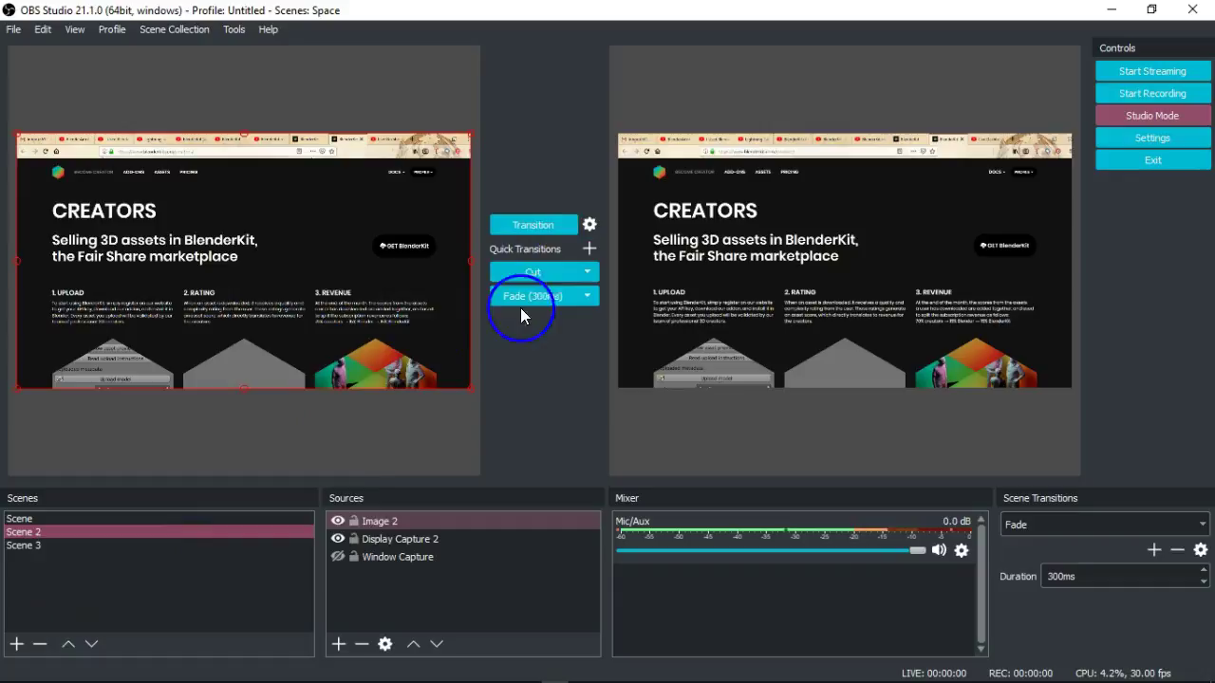
left_click(256, 521)
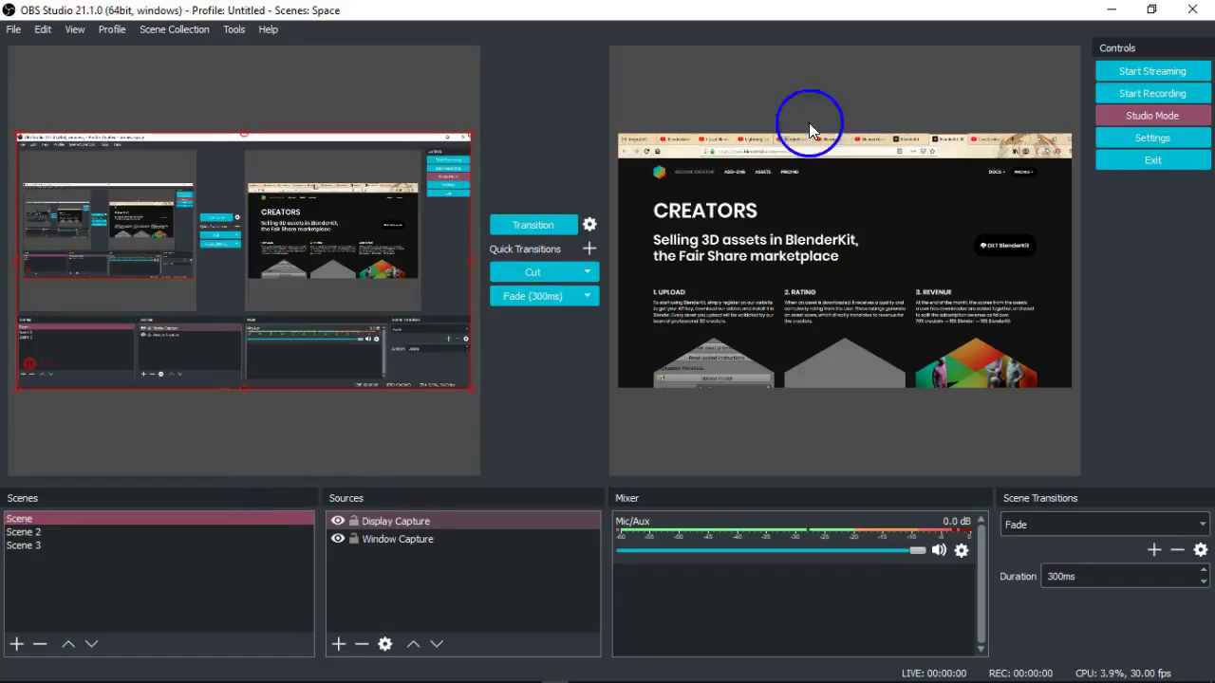
left_click(925, 99)
Step: Minimize OBS and examine the audio and video warnings on the Periscope Producer page in Firefox
left_click(1117, 9)
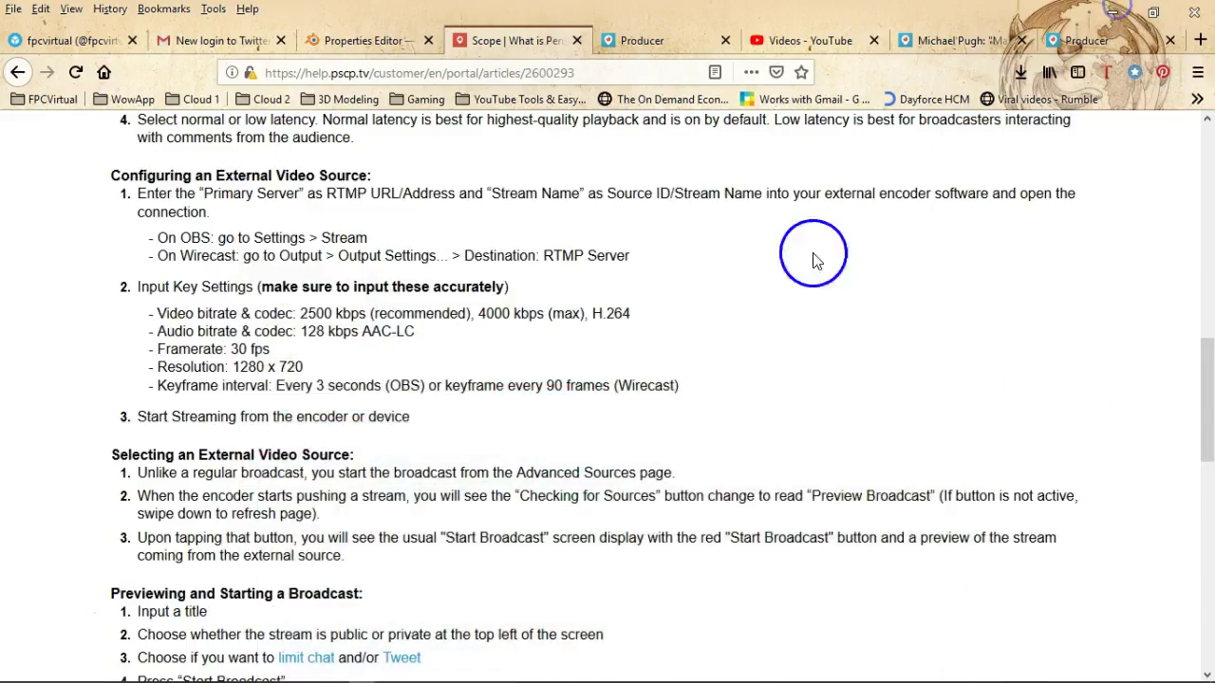
scroll(811, 237, "up", 10)
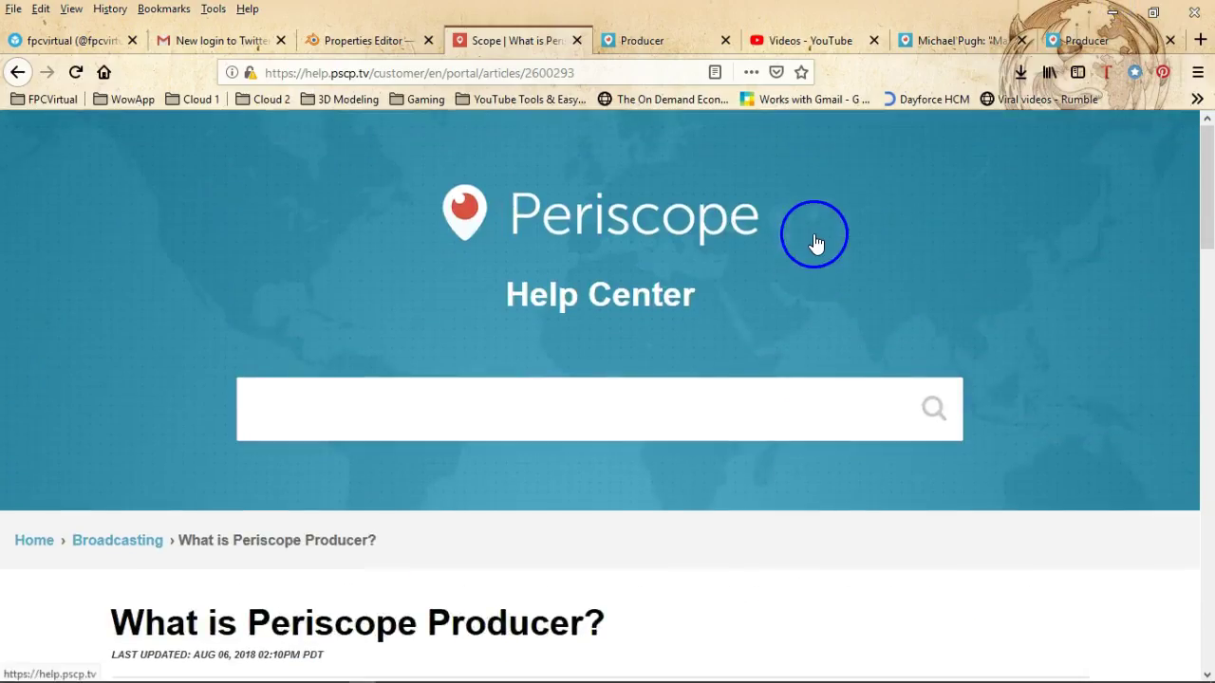
left_click(954, 40)
left_click(1092, 42)
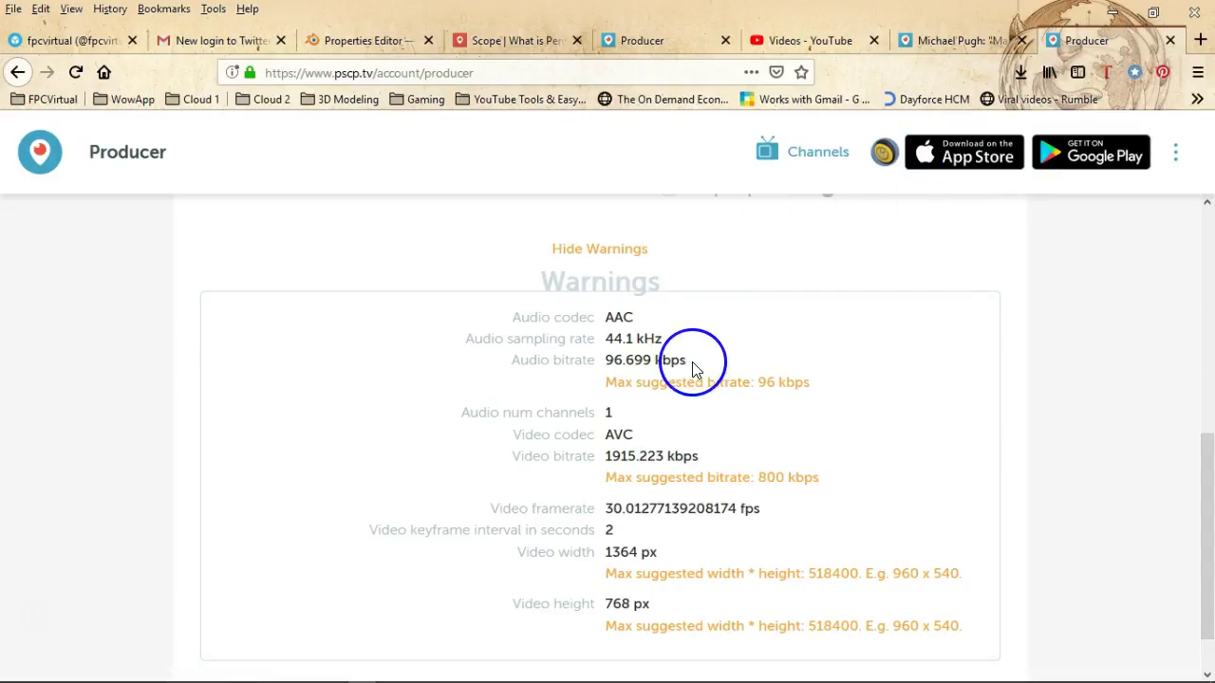
scroll(693, 369, "up", 1)
scroll(692, 369, "down", 2)
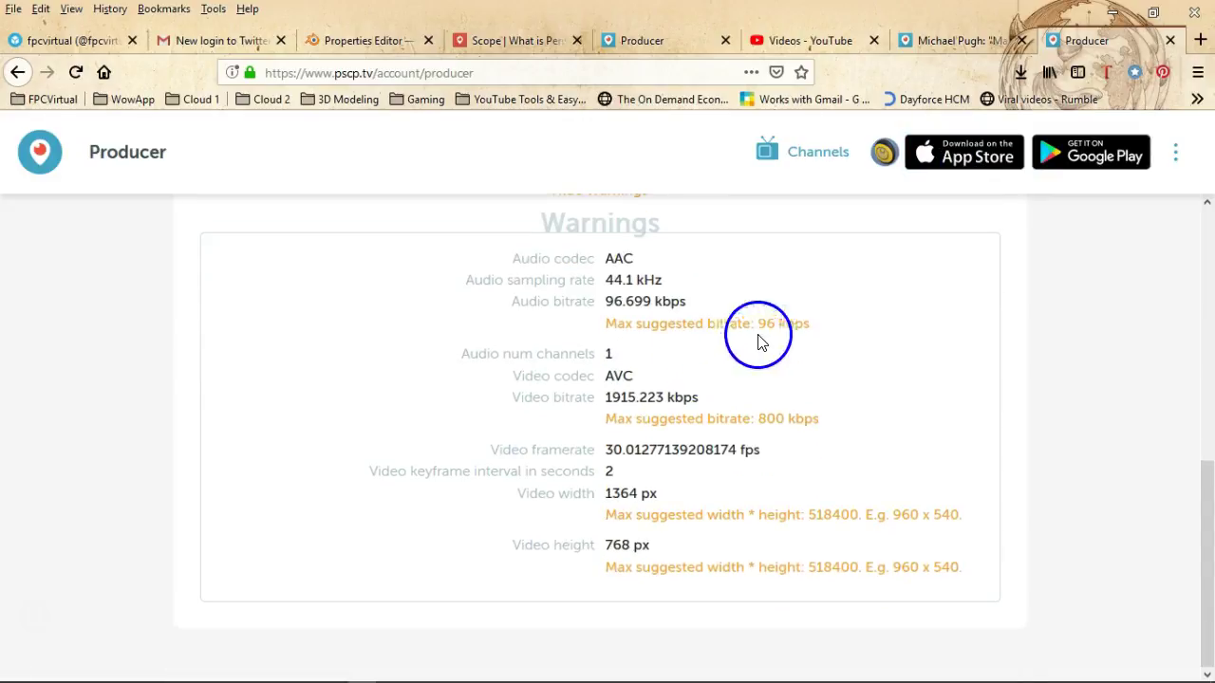
Step: Go from the ended broadcast to the Periscope home page and open the account's own profile with its broadcasts
left_click(968, 38)
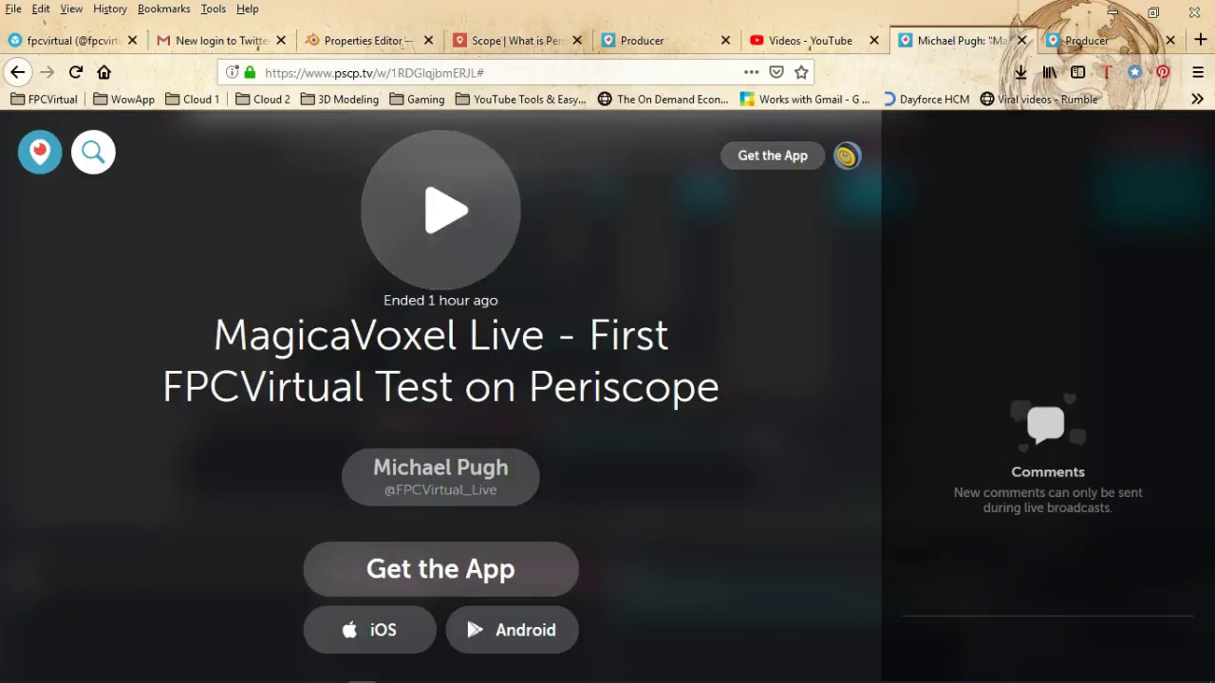
left_click(41, 152)
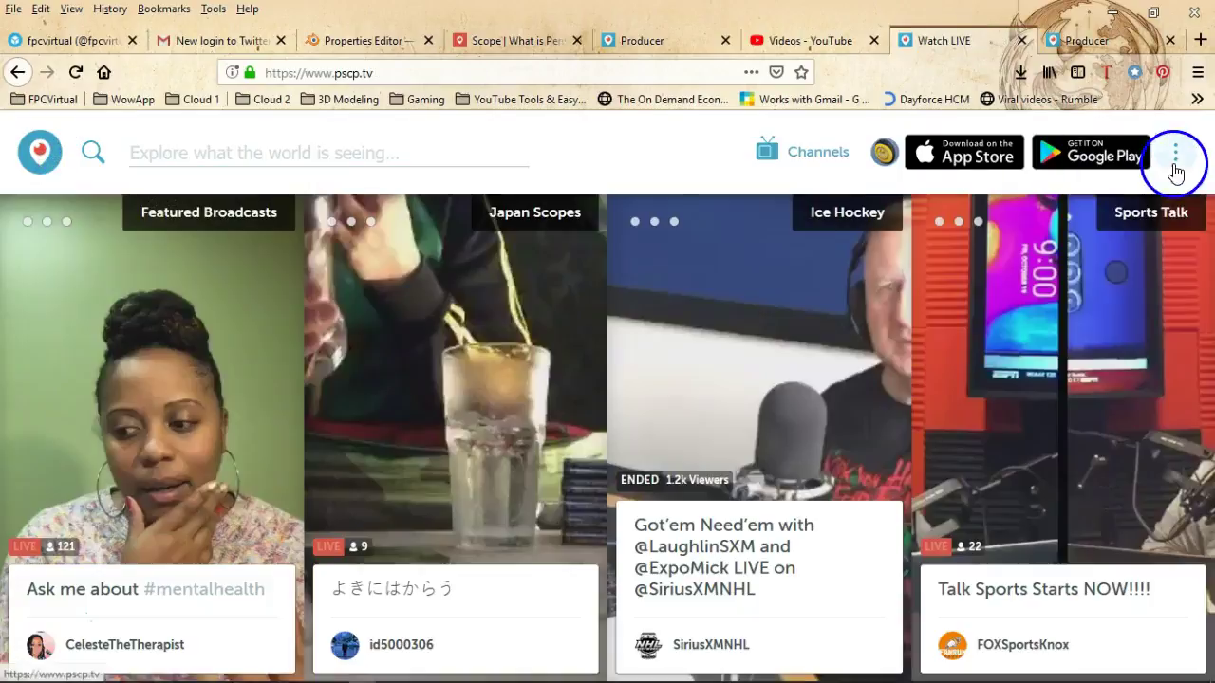
left_click(884, 151)
left_click(871, 196)
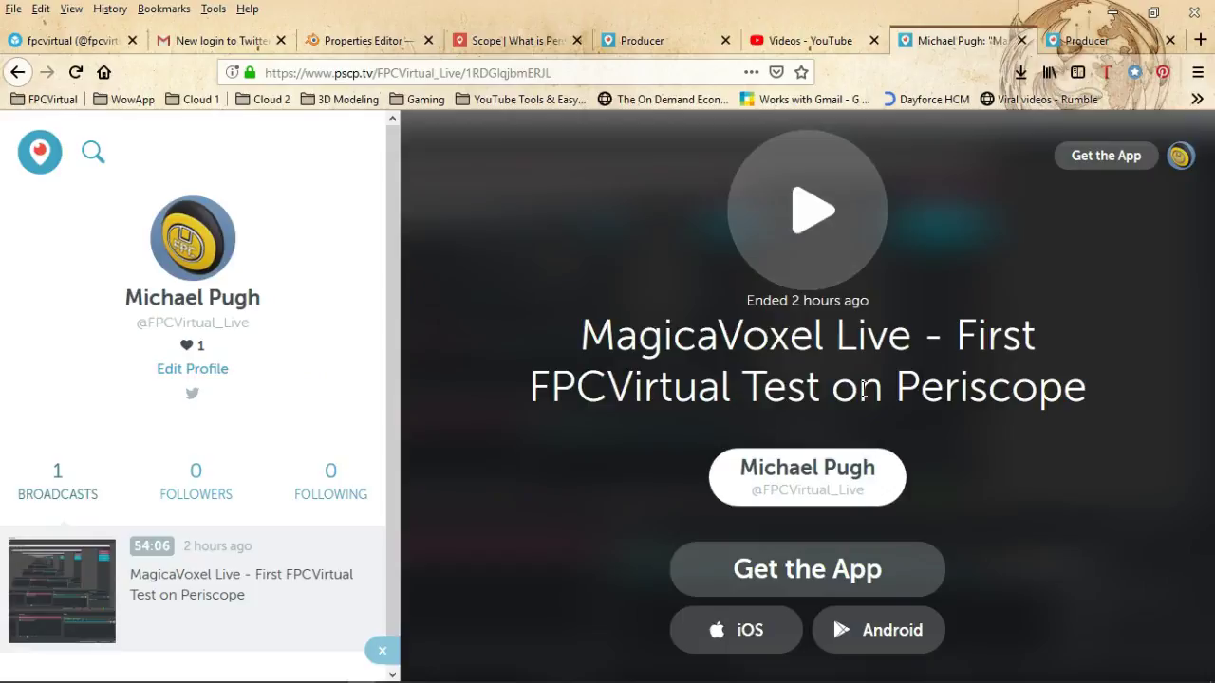
left_click(799, 402)
mouse_move(583, 669)
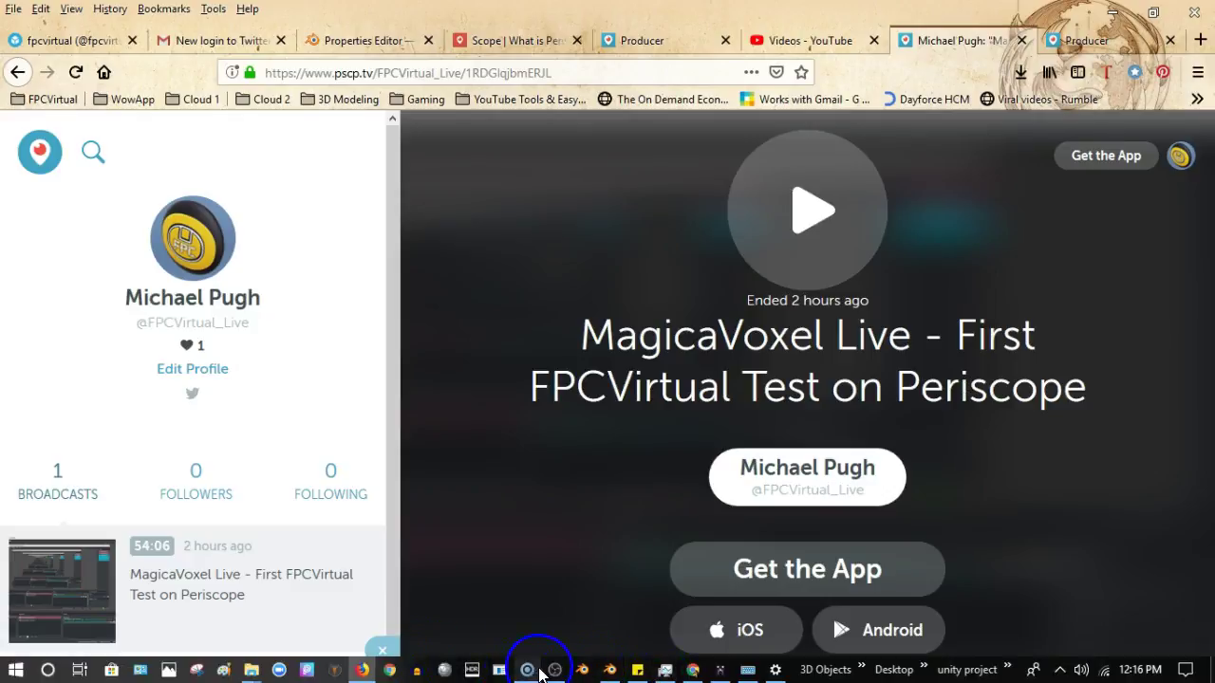